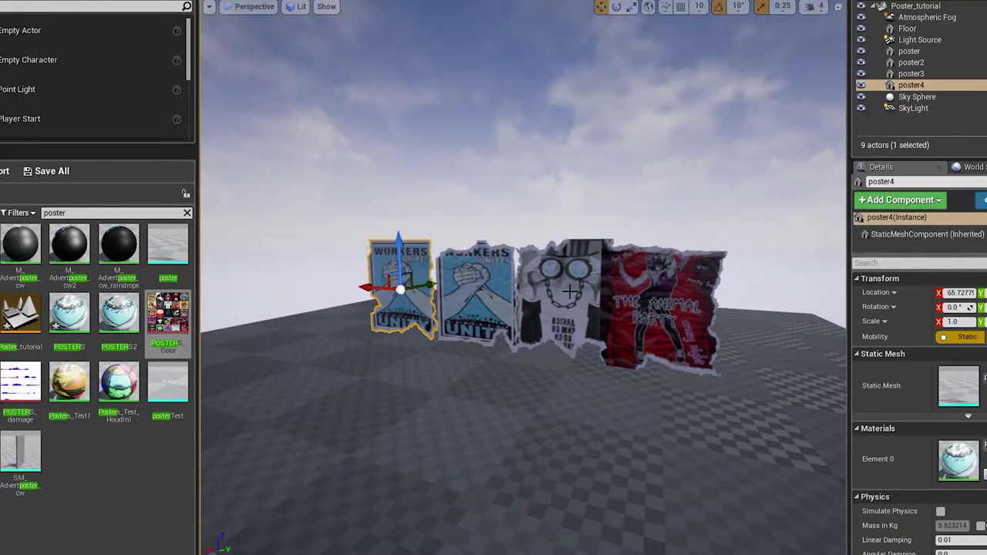
- Raise the third poster above the row and slide it sideways along X
left_click(569, 291)
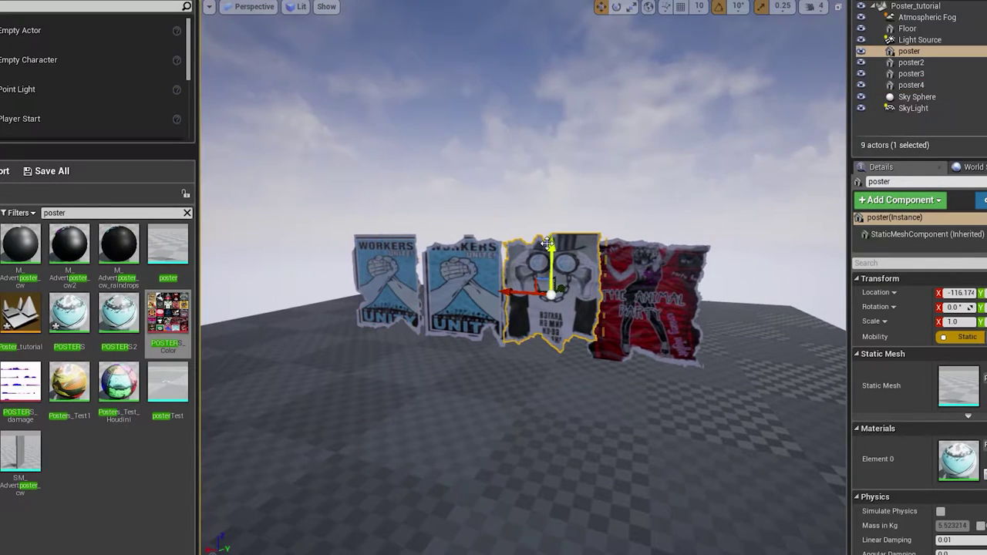
left_click_drag(552, 266, 552, 144)
left_click_drag(498, 176, 376, 175)
- Alt-drag a duplicate poster into place and pull the view back to see the two-row wall
right_click_drag(377, 176, 557, 241)
key("w")
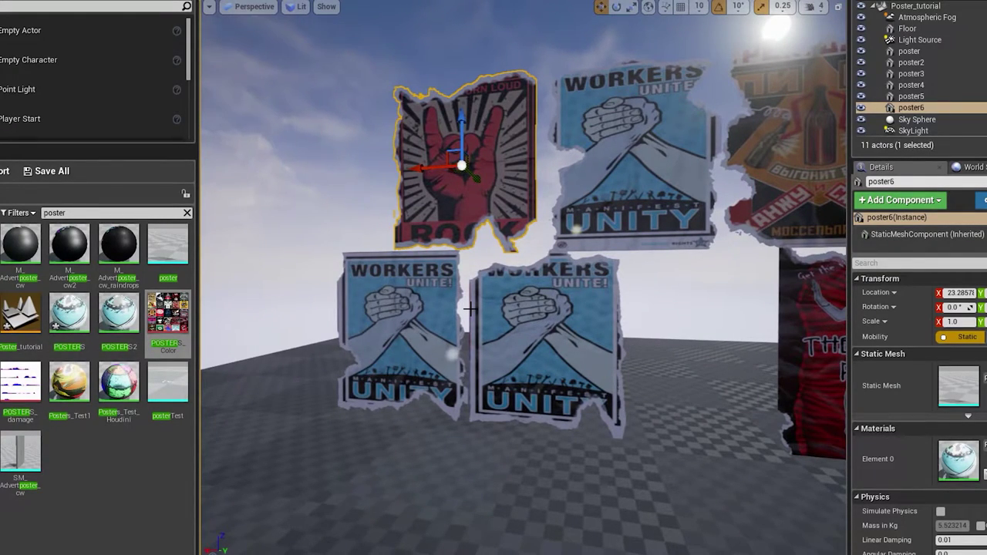
right_click_drag(645, 295, 725, 302)
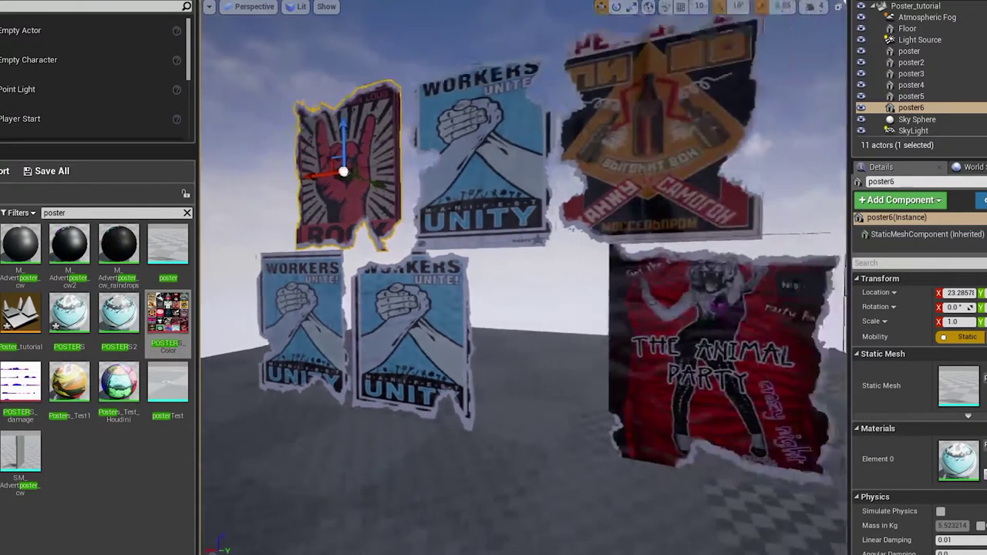
scroll(636, 294, "down", 5)
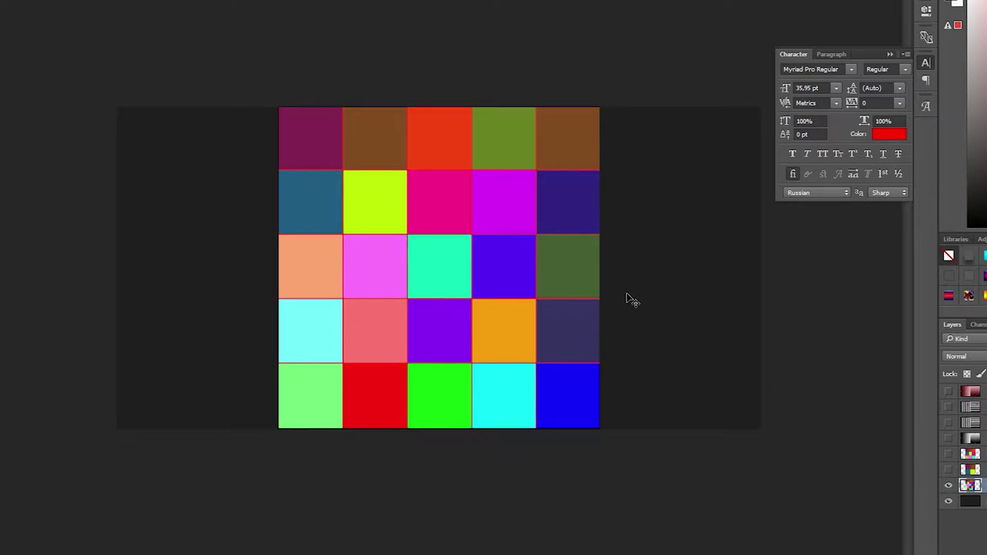
- Reveal the 2x2 and 3x3 grids, U/V gradient, tiled 5x5 grid, red highlights and red-tinted gradient
left_click(949, 470)
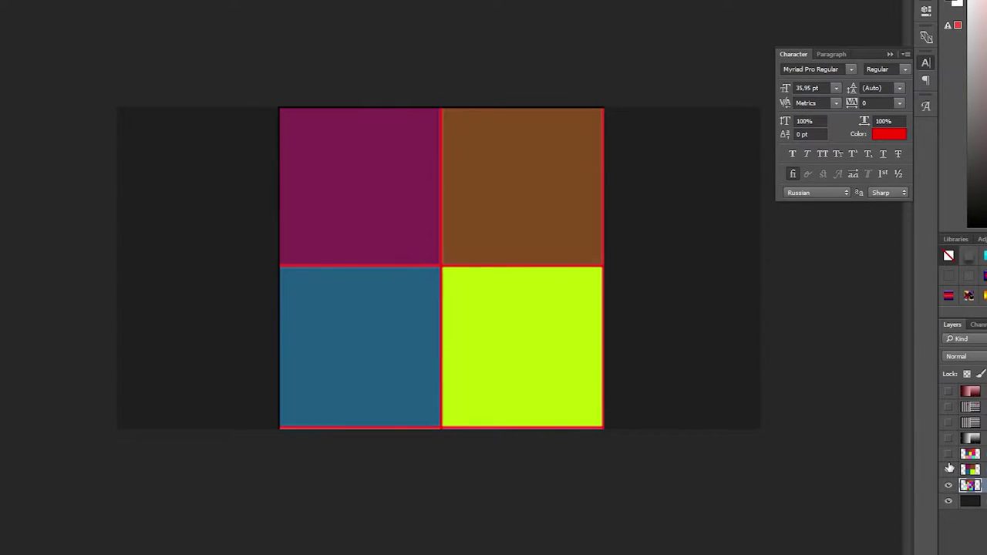
left_click(949, 455)
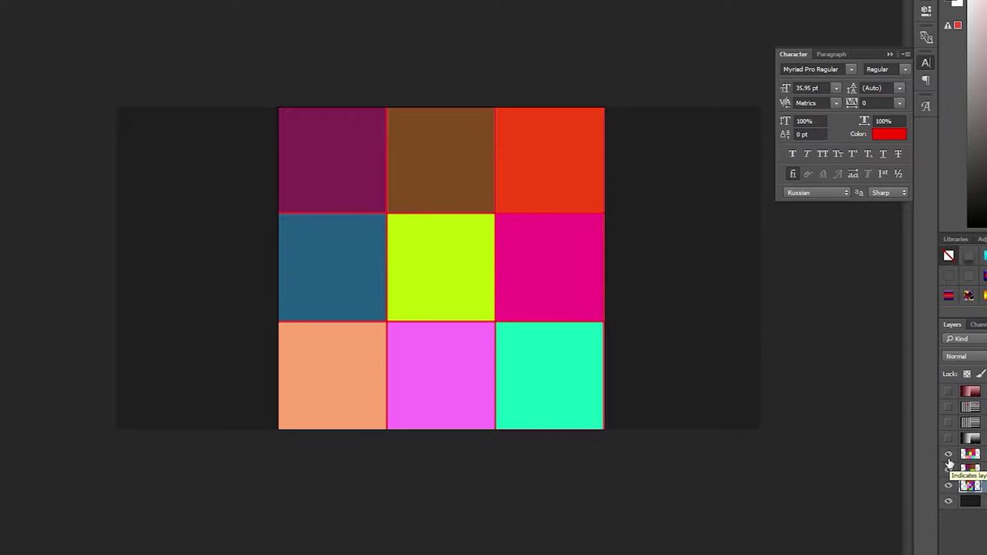
left_click(948, 438)
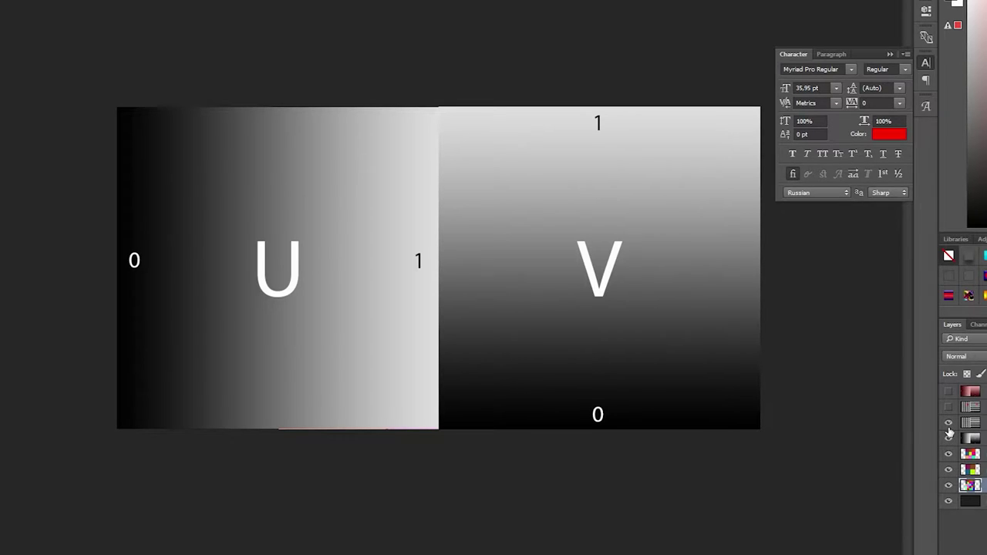
left_click(948, 430)
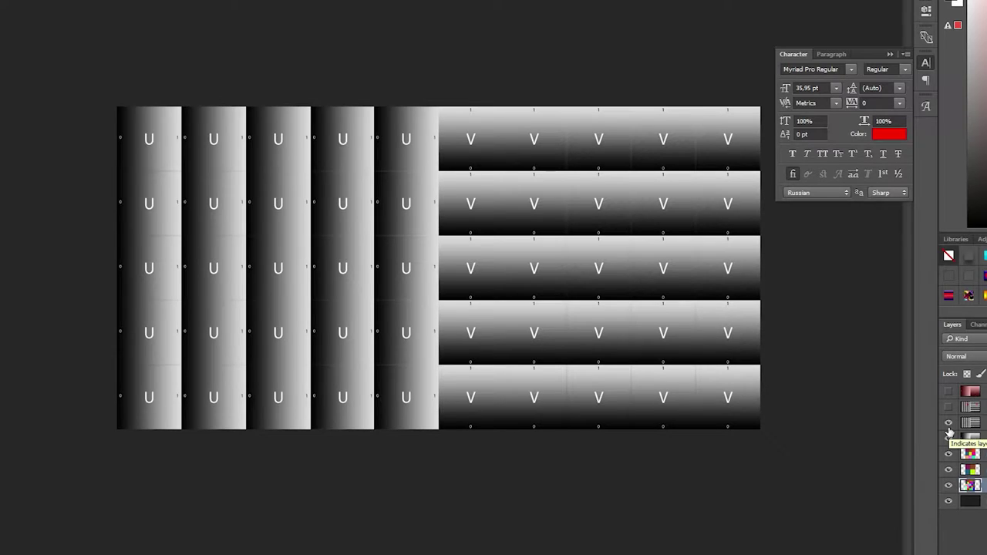
left_click(948, 408)
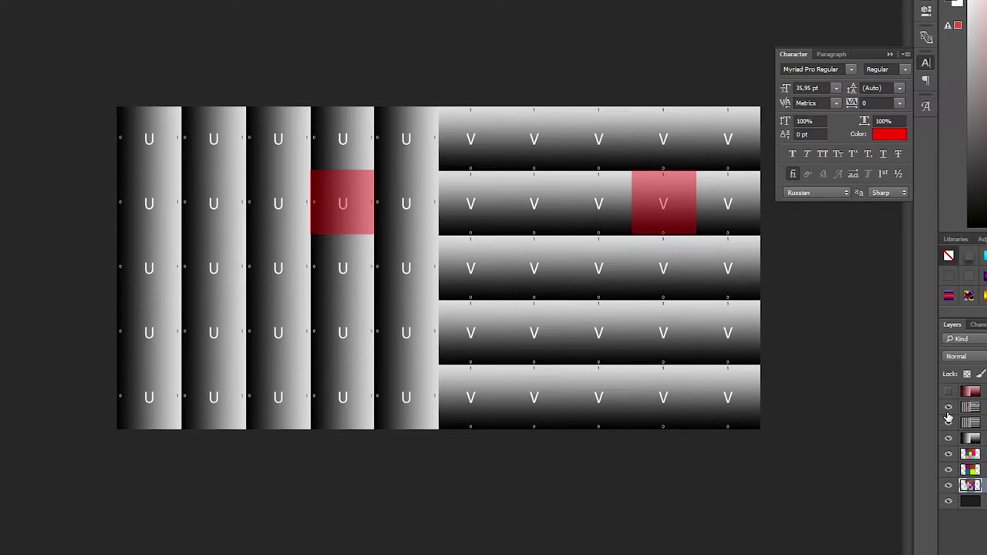
left_click(948, 392)
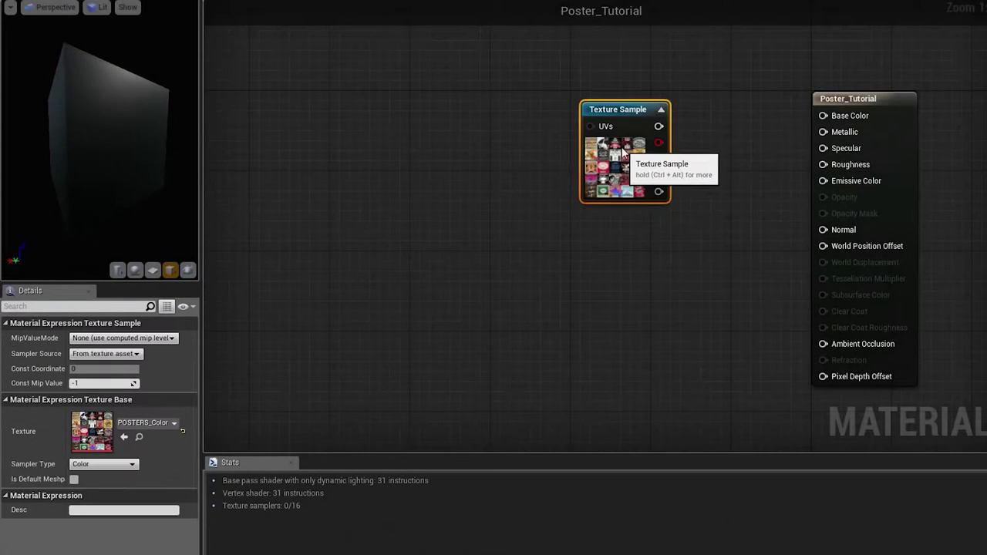
left_click_drag(624, 147, 618, 193)
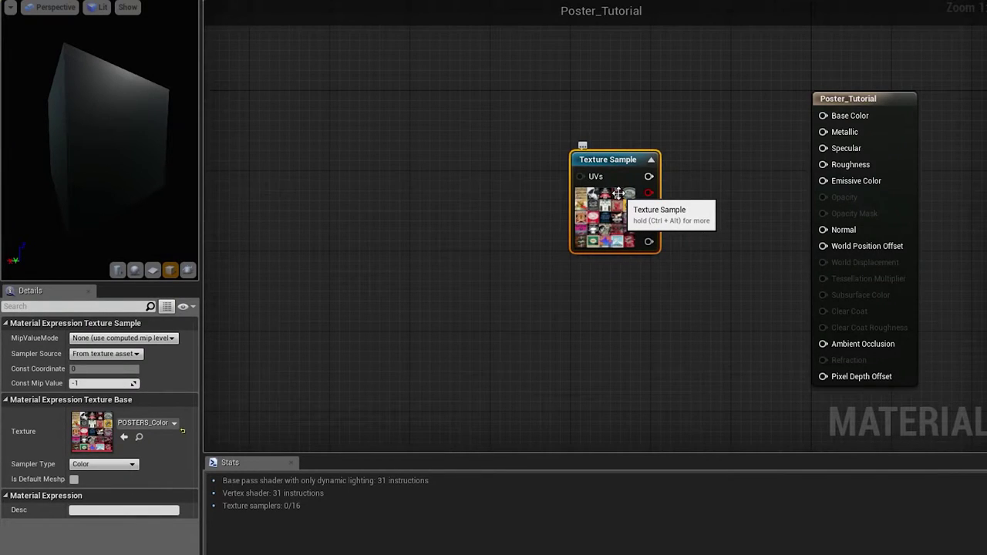
- Wire the Texture Sample into Base Color and feed a TextureCoordinate node into its UVs
left_click_drag(623, 188, 823, 116)
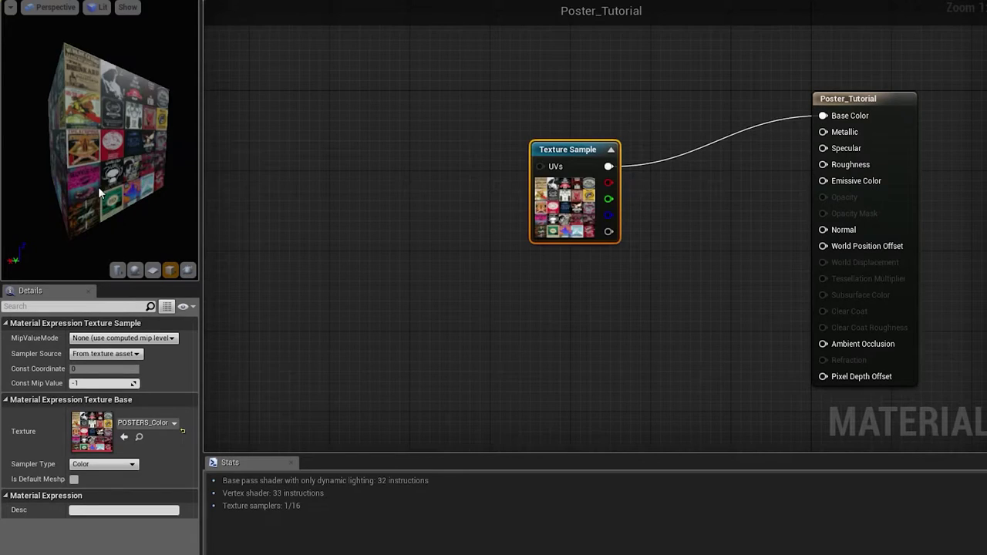
left_click_drag(98, 186, 132, 170)
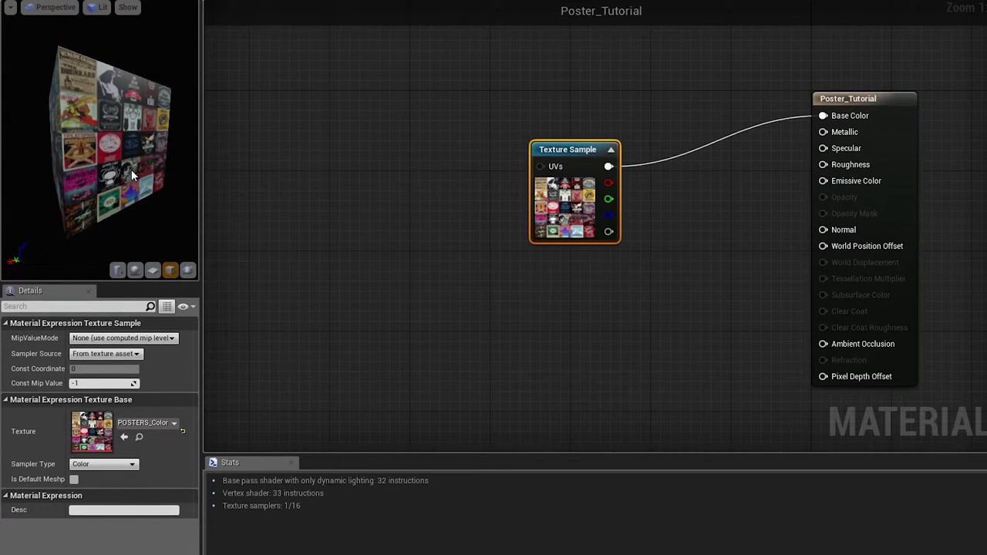
right_click(385, 149)
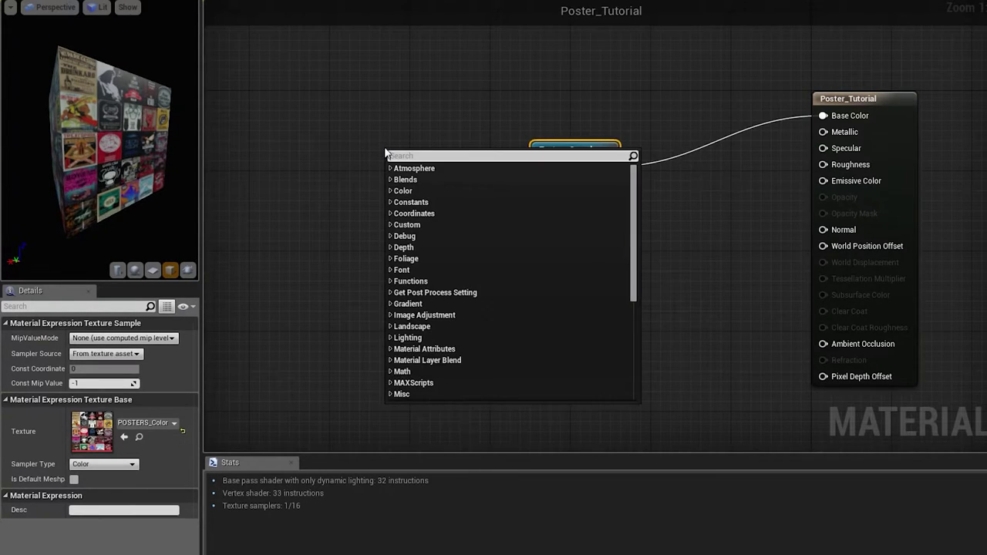
type("textureco")
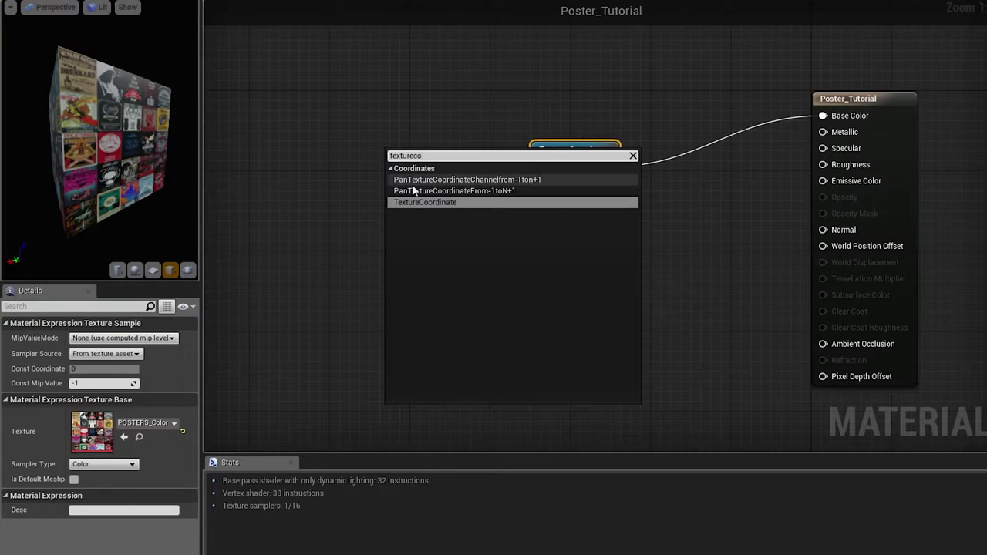
left_click(416, 200)
left_click_drag(436, 172, 539, 166)
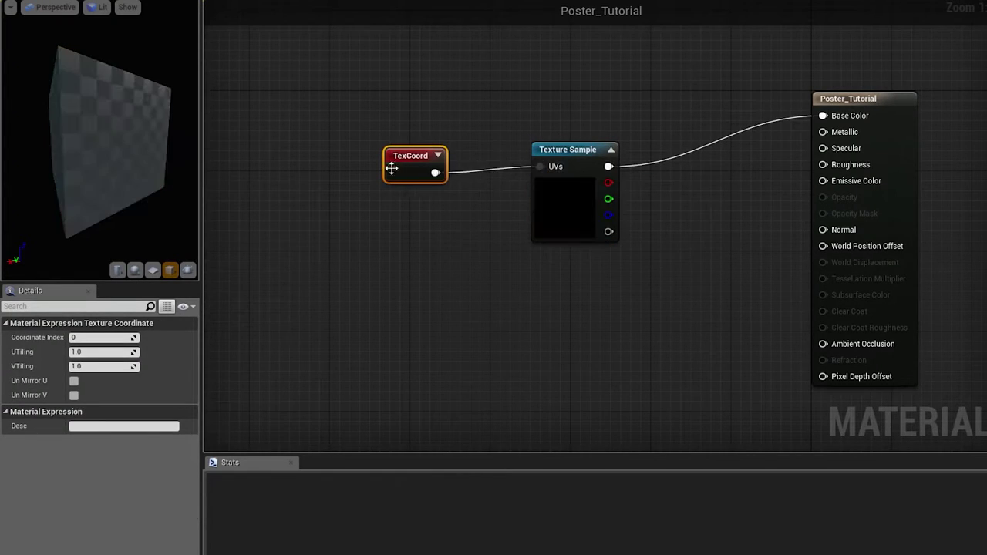
left_click_drag(392, 168, 377, 182)
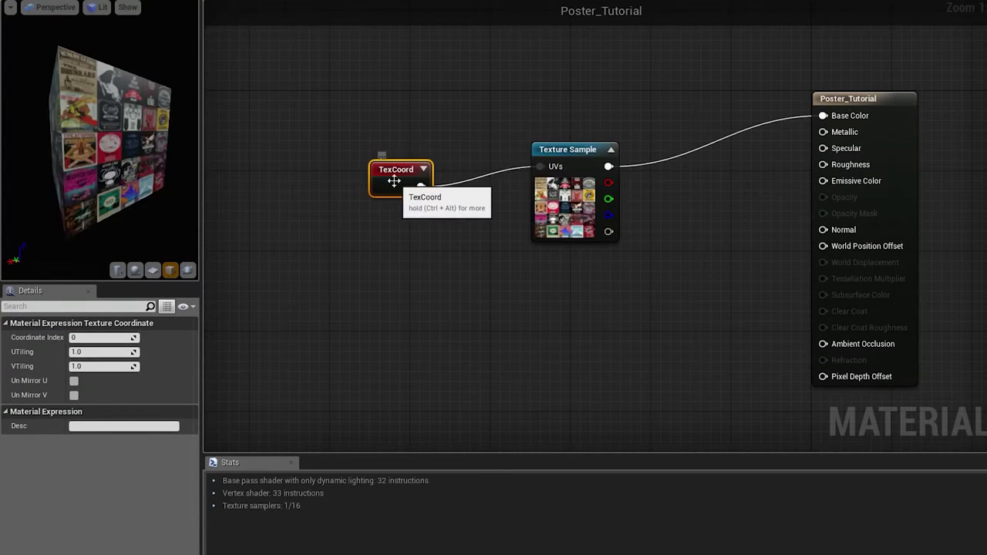
- Set the TexCoord UTiling and VTiling both to 0.2
left_click(80, 352)
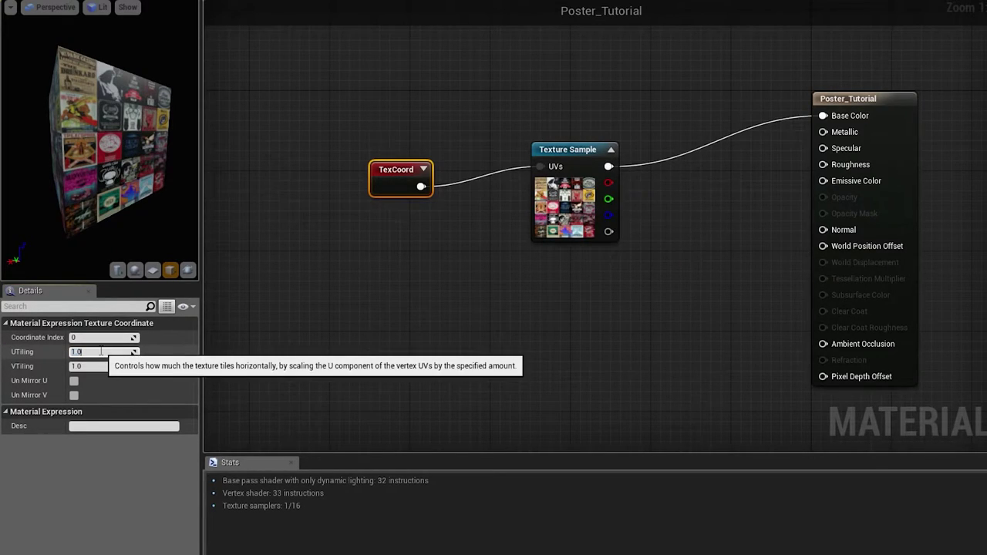
type("0.2")
key("Return")
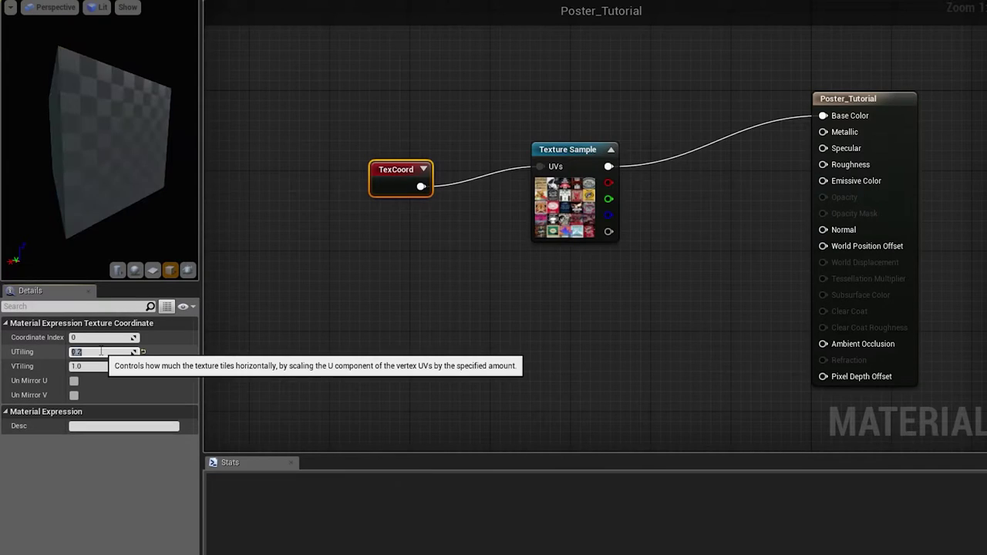
left_click(80, 366)
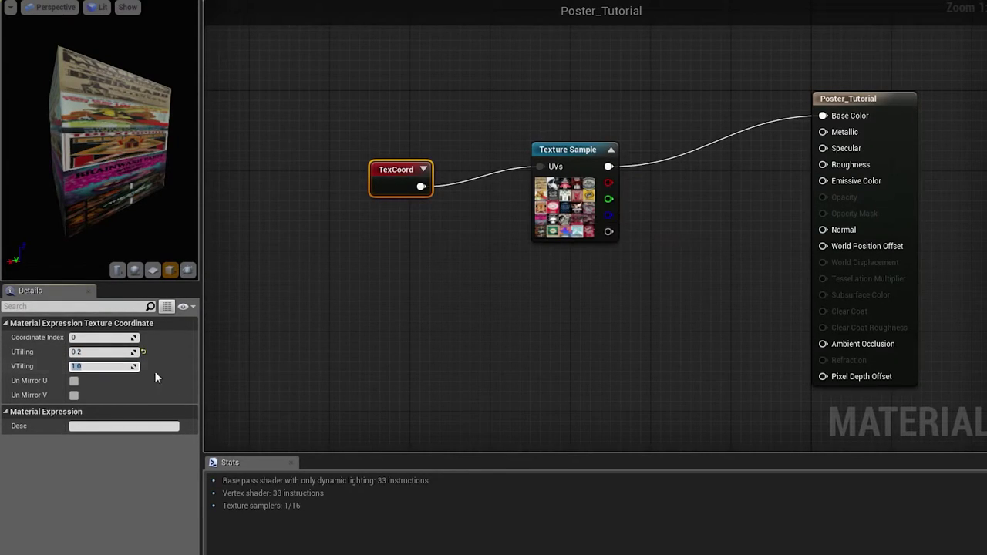
type("0.2")
key("Return")
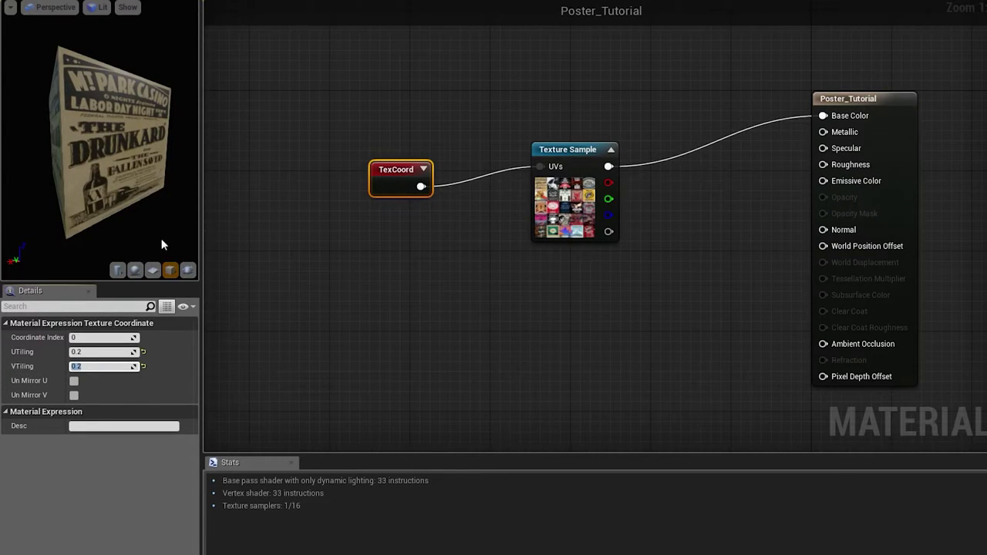
left_click(486, 251)
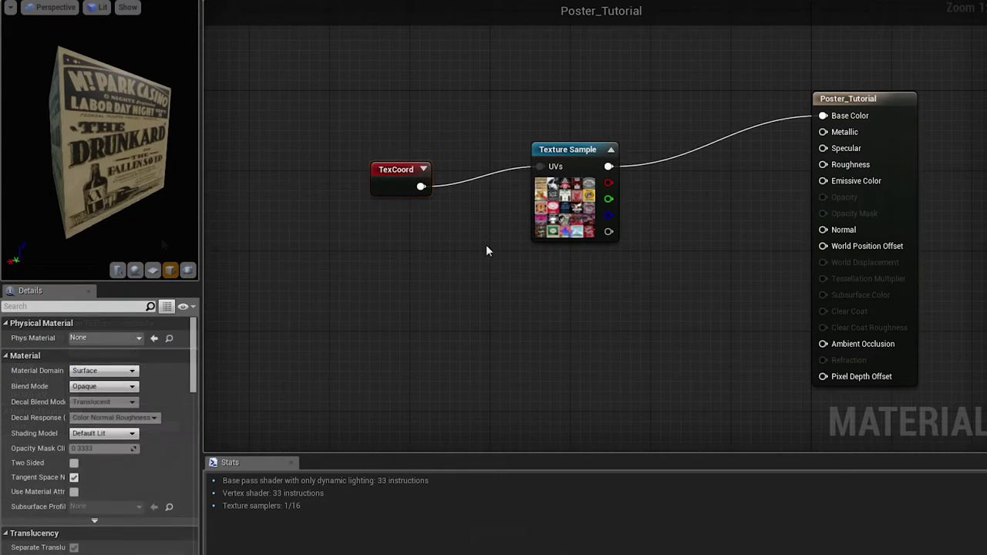
- Insert an Add node between TexCoord and the UVs, with a Constant2Vector beside it
right_click(421, 244)
type("add")
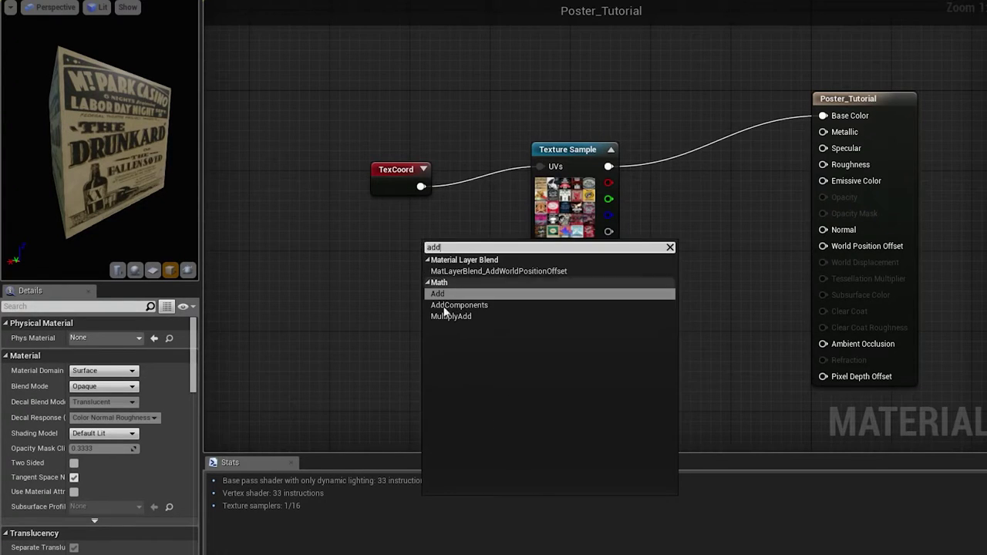
left_click(448, 301)
left_click_drag(421, 186, 540, 166)
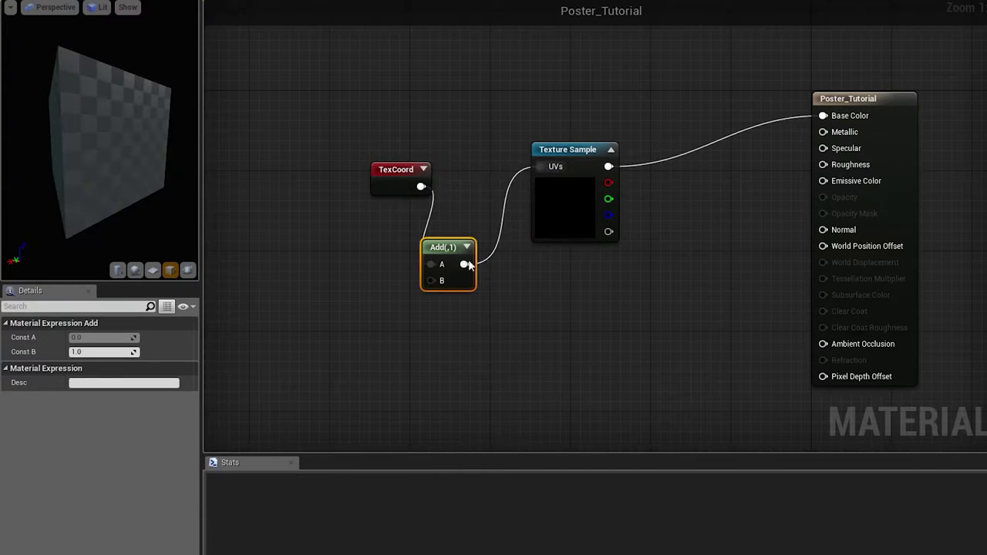
left_click(316, 319)
left_click_drag(331, 327, 432, 281)
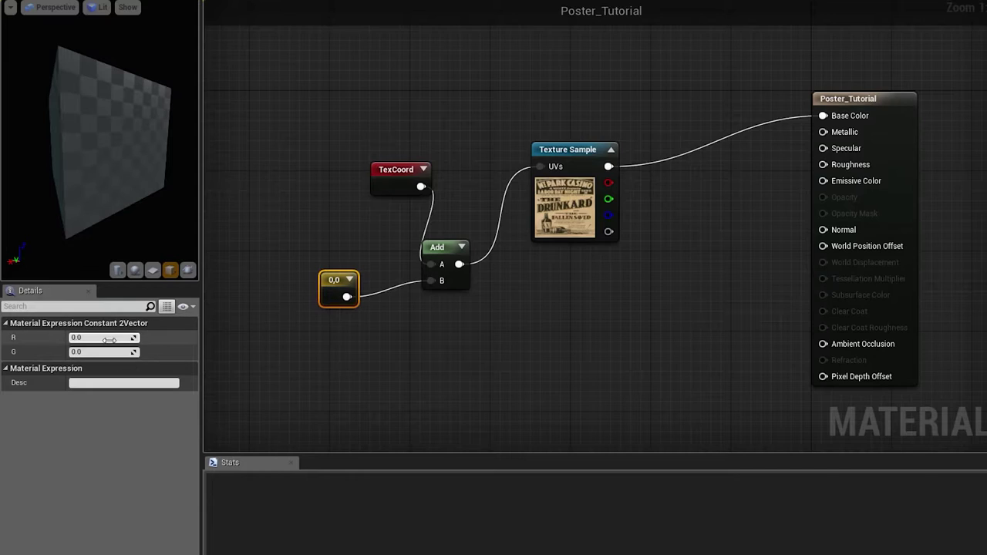
- Set the Constant2Vector offset to R 0.4 and G 0.2
left_click(109, 340)
type("0")
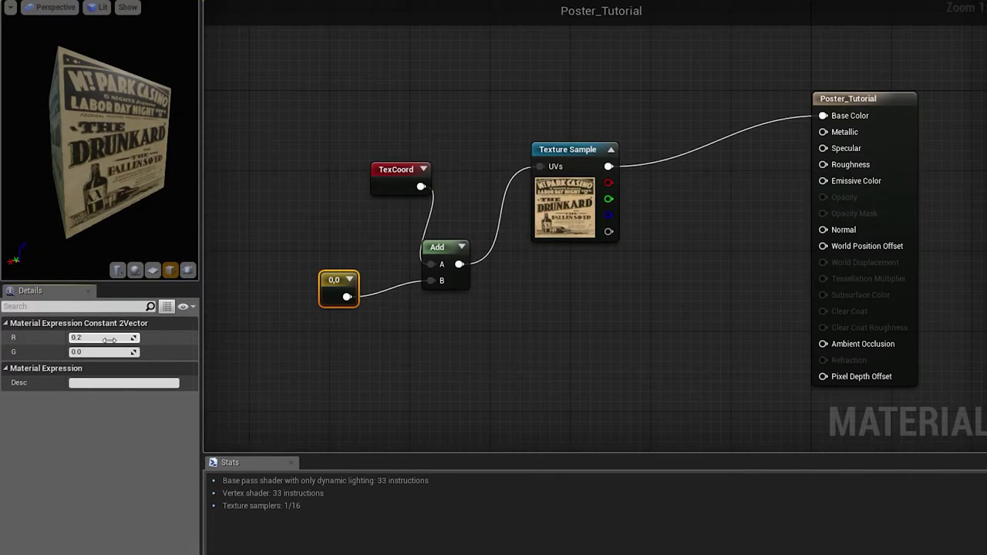
key("Return")
left_click(98, 339)
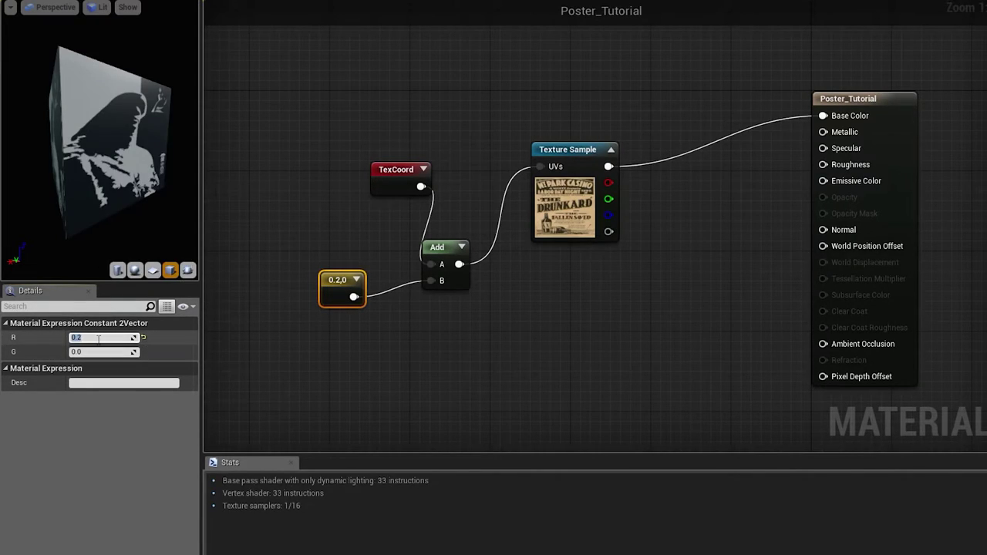
left_click(98, 339)
type("4")
key("Return")
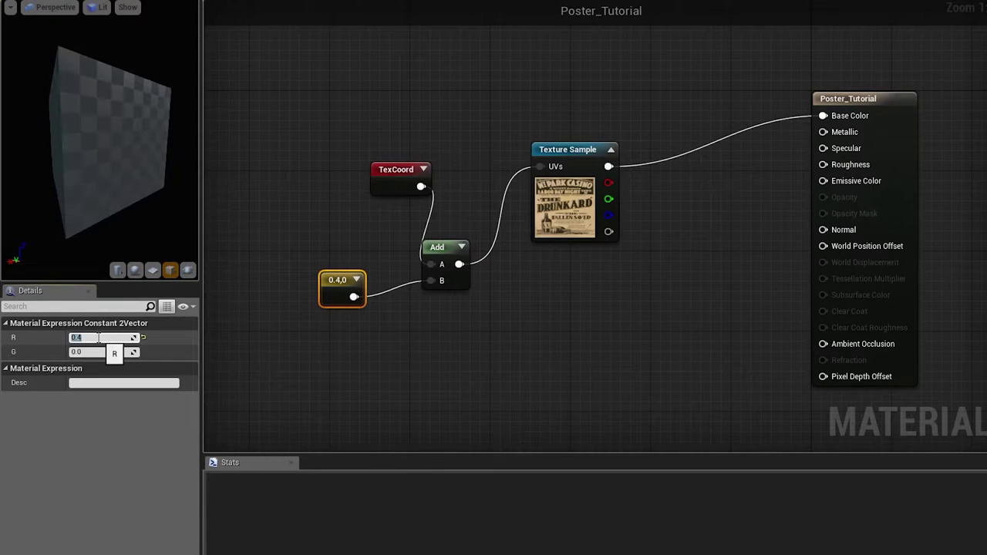
left_click(97, 351)
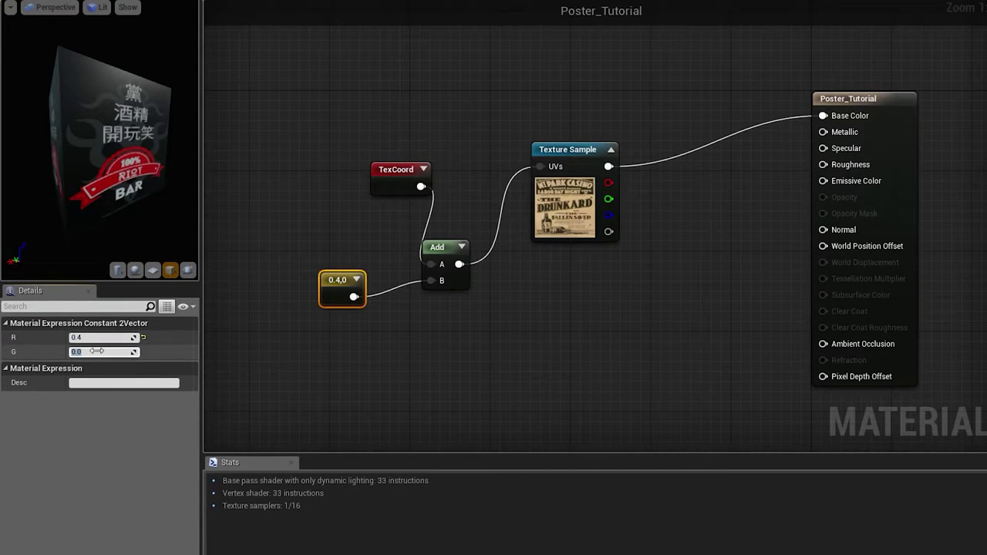
type("0.2")
key("Return")
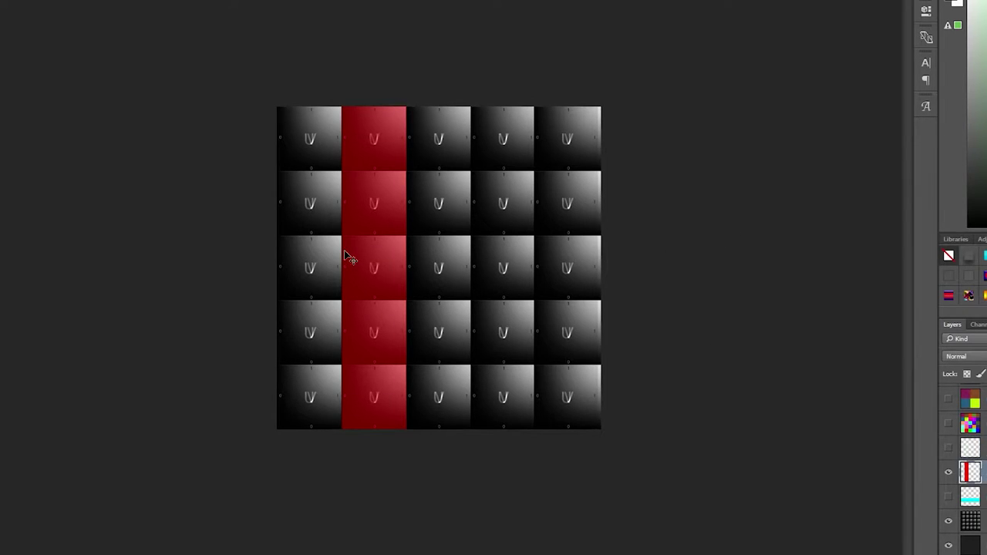
- Drag the red column overlay right to the atlas grid's fourth column
left_click_drag(371, 258, 518, 178)
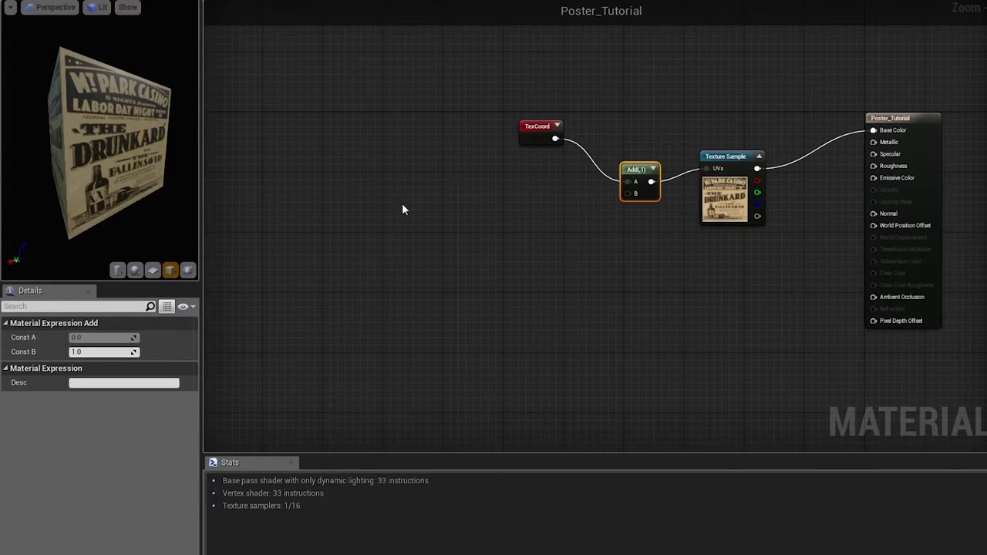
- Add an Object Position node to the material graph
right_click(409, 189)
type("obje")
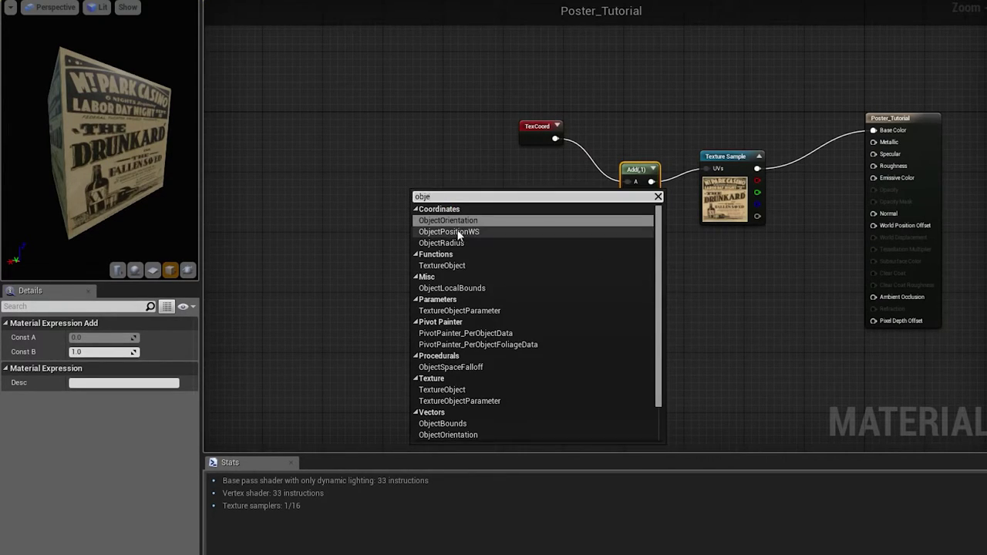
left_click(455, 231)
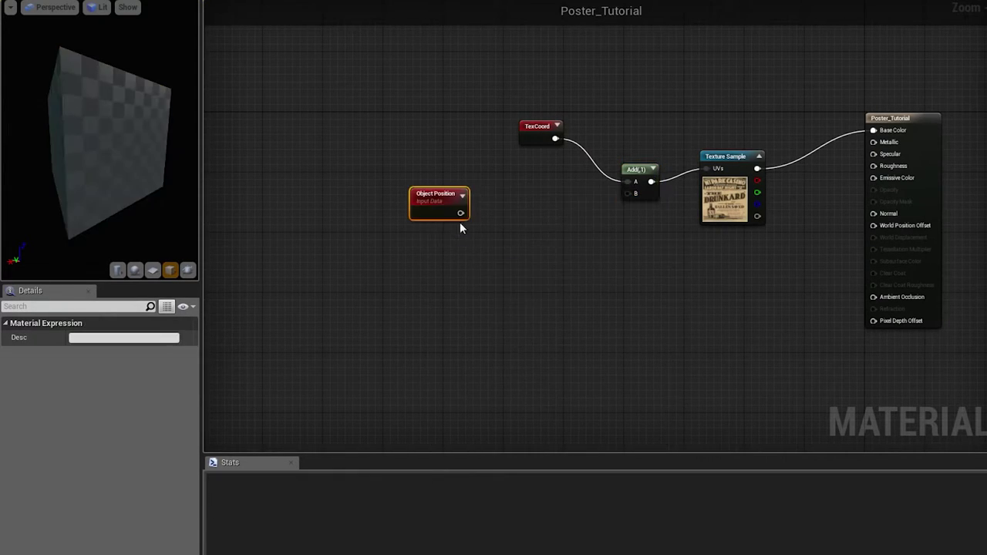
left_click_drag(424, 200, 373, 192)
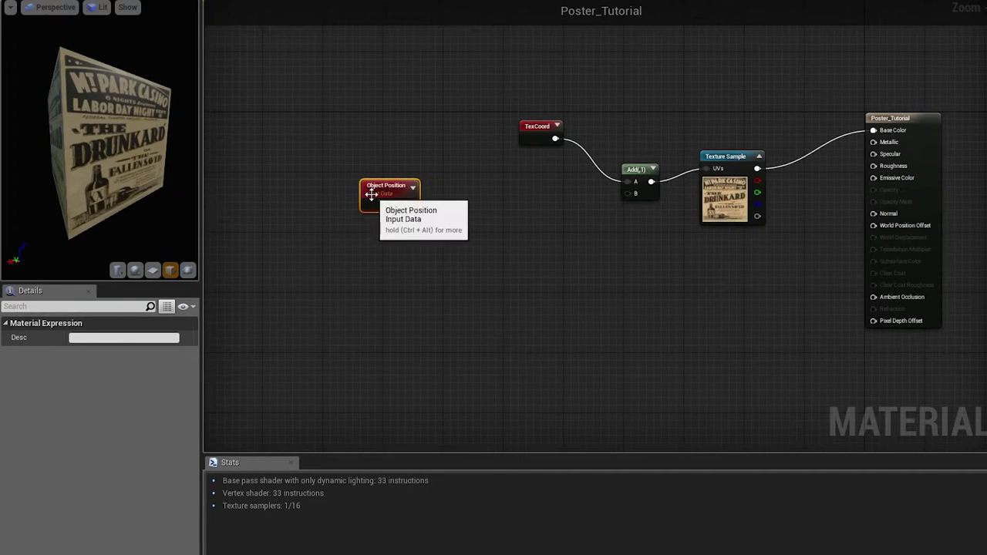
- Add a Noise node with Scale 0.07
right_click(489, 198)
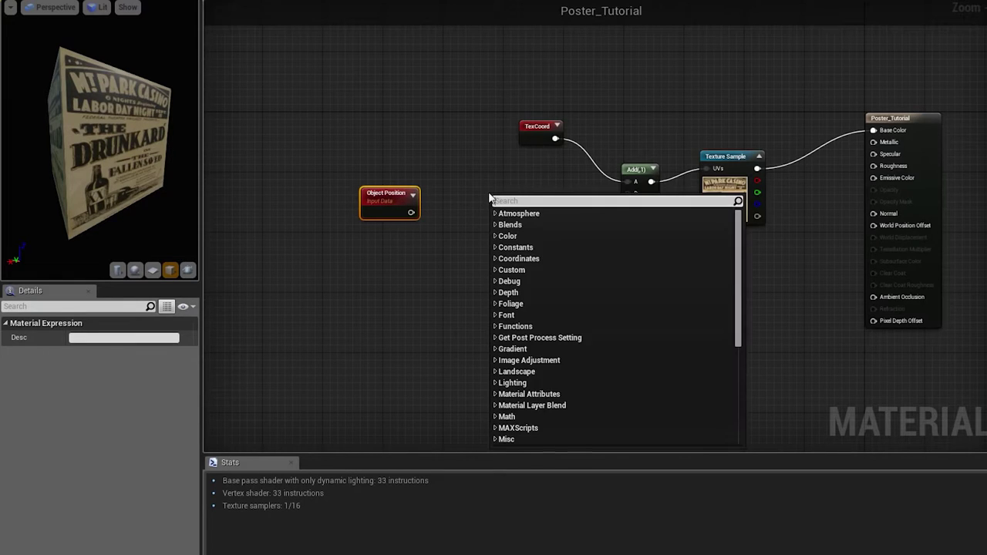
type("noise")
key("Return")
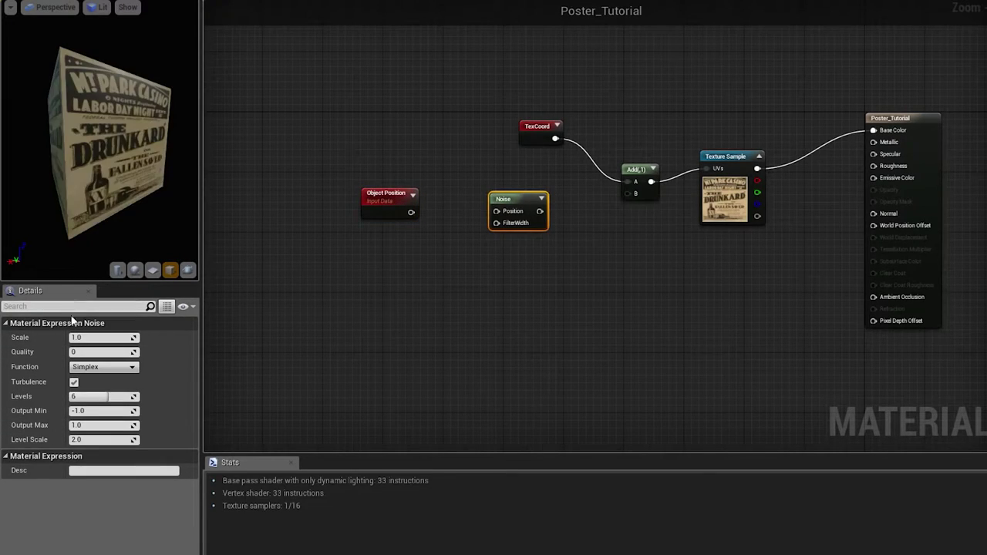
left_click(85, 337)
type("0.07")
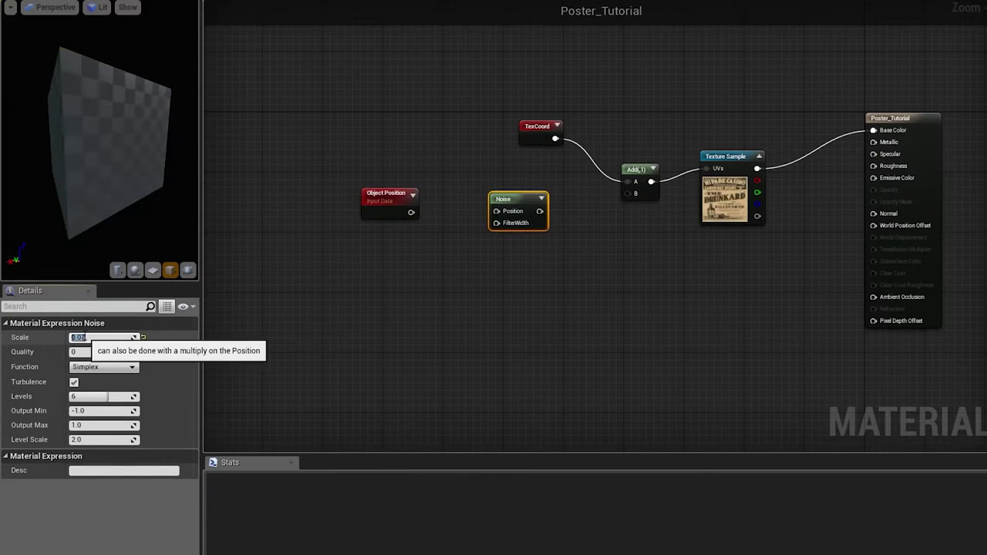
key("Return")
- Wire Object Position into the Noise Position input and arrange the nodes beside the texture chain
left_click_drag(413, 213, 496, 211)
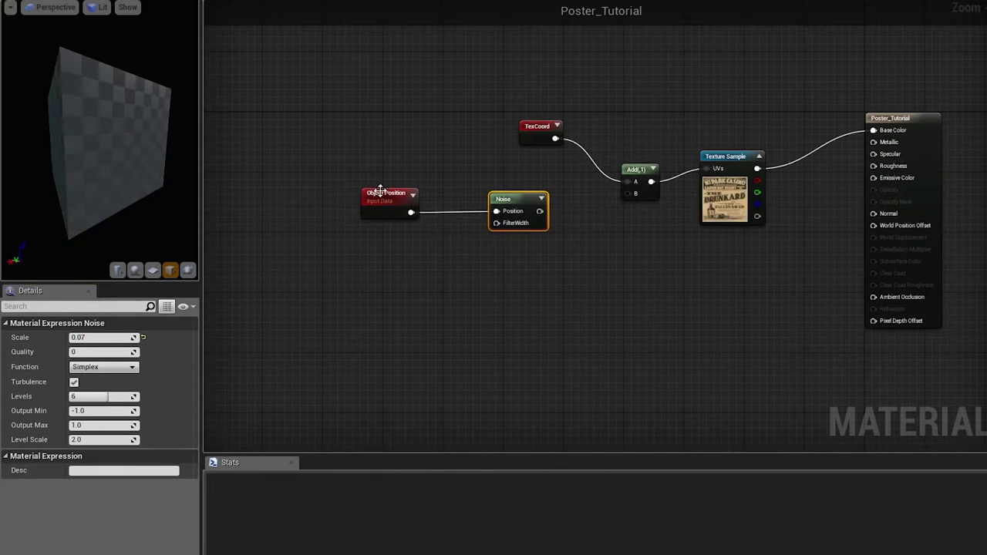
left_click_drag(388, 203, 379, 187)
left_click_drag(516, 202, 462, 211)
left_click_drag(528, 141, 515, 126)
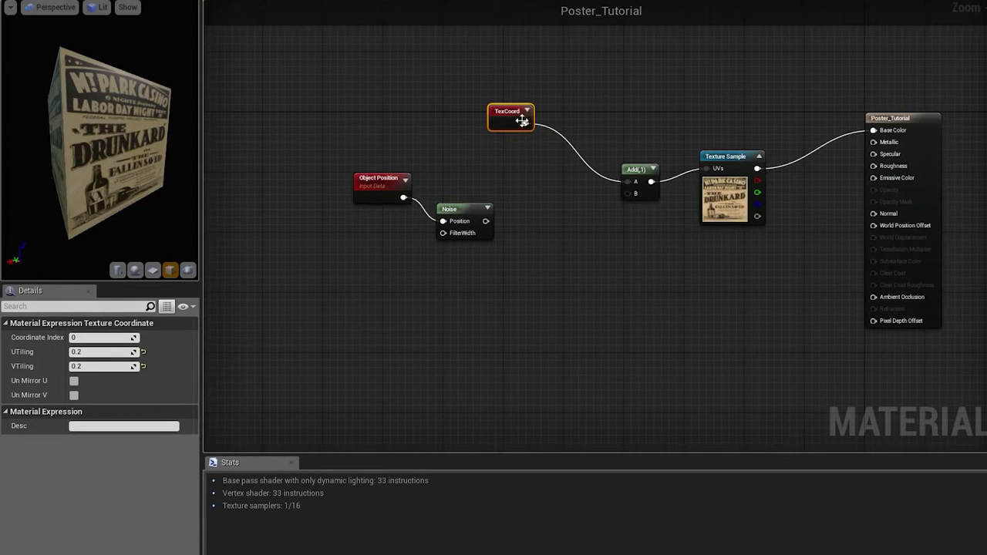
mouse_move(458, 208)
left_mouse_down()
mouse_move(481, 171)
mouse_move(443, 201)
left_mouse_up()
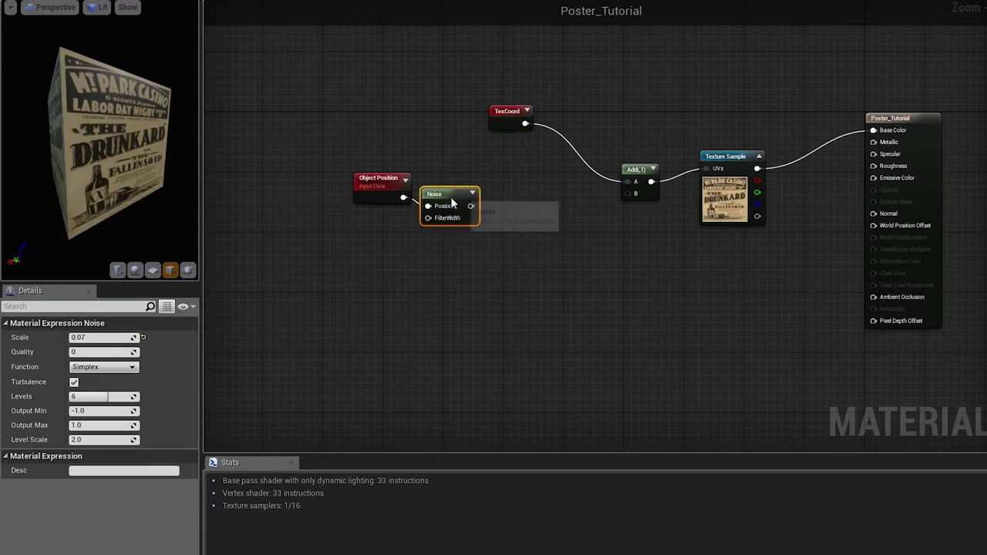
- Add a BreakOutFloat3Components node from Noise and an Append node fed by the R channel
right_click(525, 236)
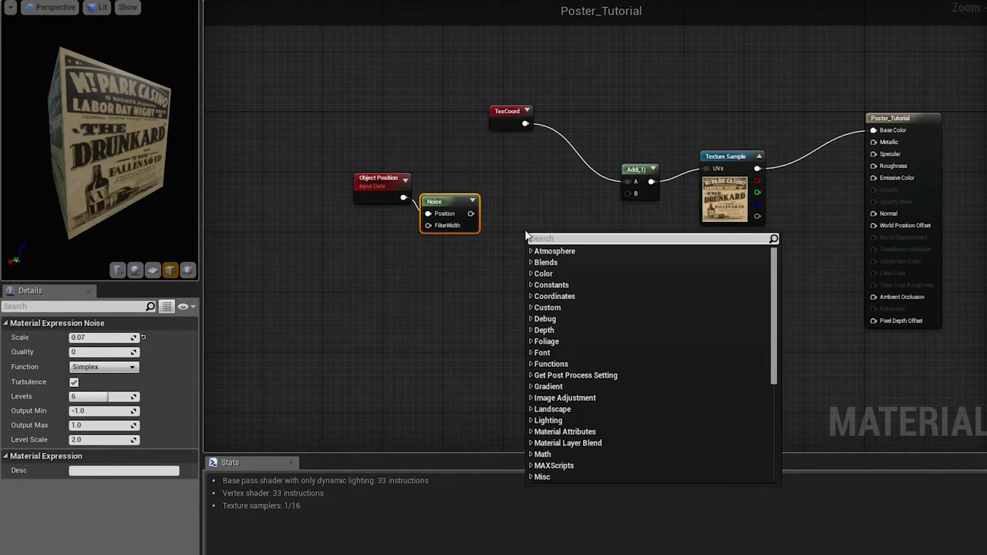
type("break")
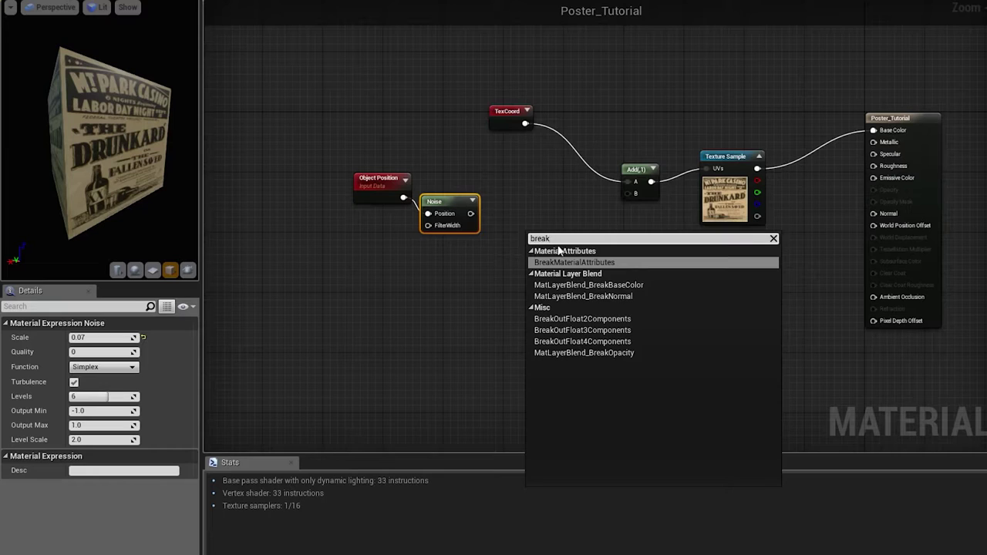
left_click(607, 332)
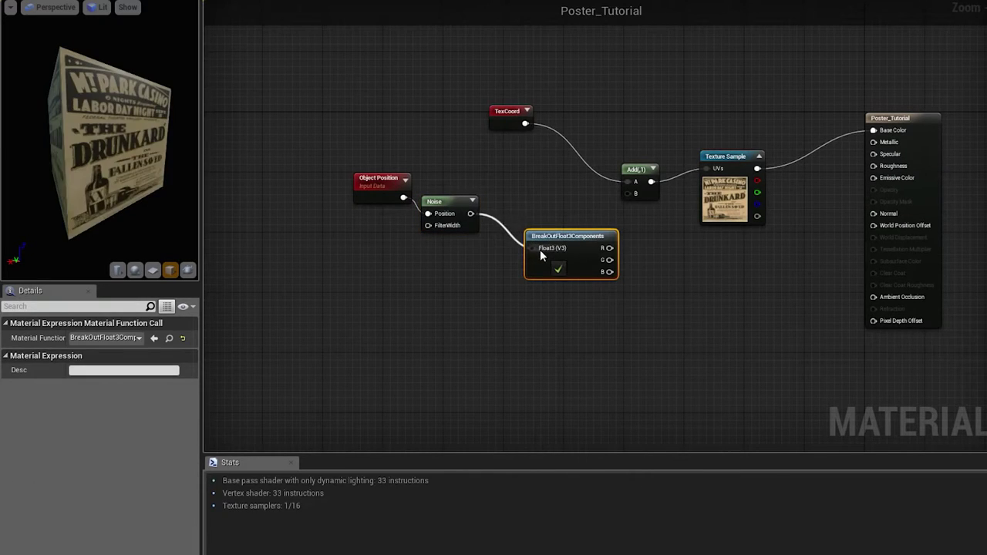
left_click_drag(539, 254, 510, 242)
right_click(660, 280)
type("app")
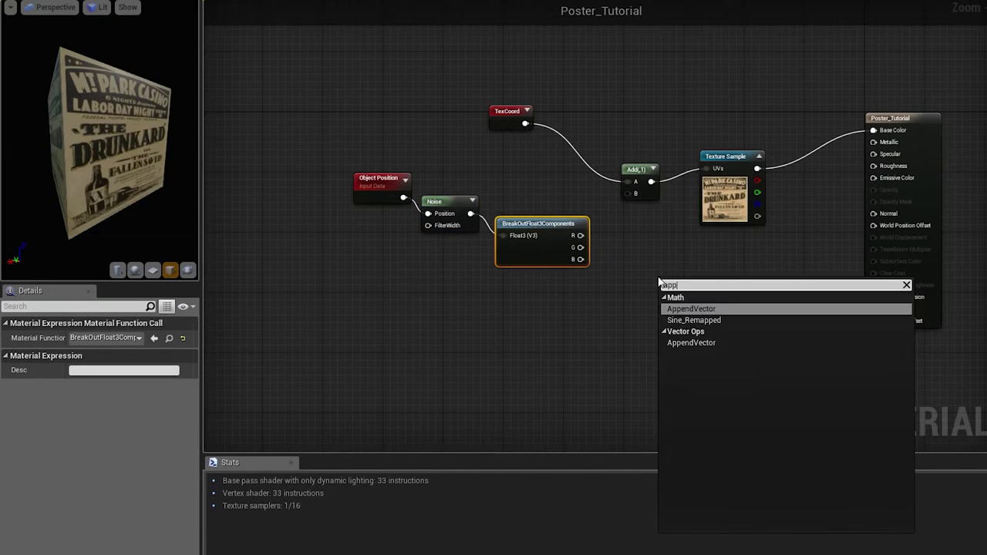
left_click(691, 309)
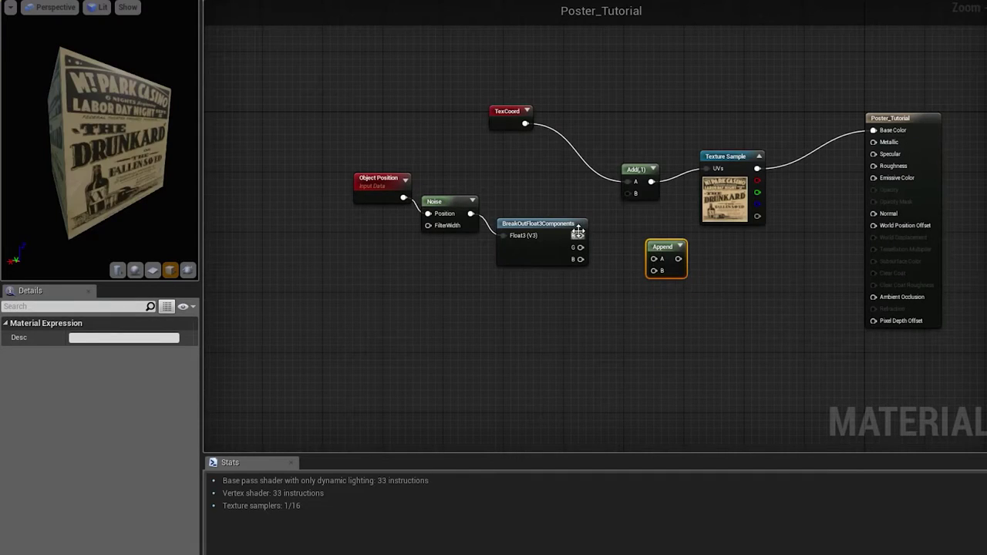
left_click_drag(577, 232, 654, 259)
left_click_drag(580, 246, 655, 271)
left_click_drag(324, 156, 392, 228)
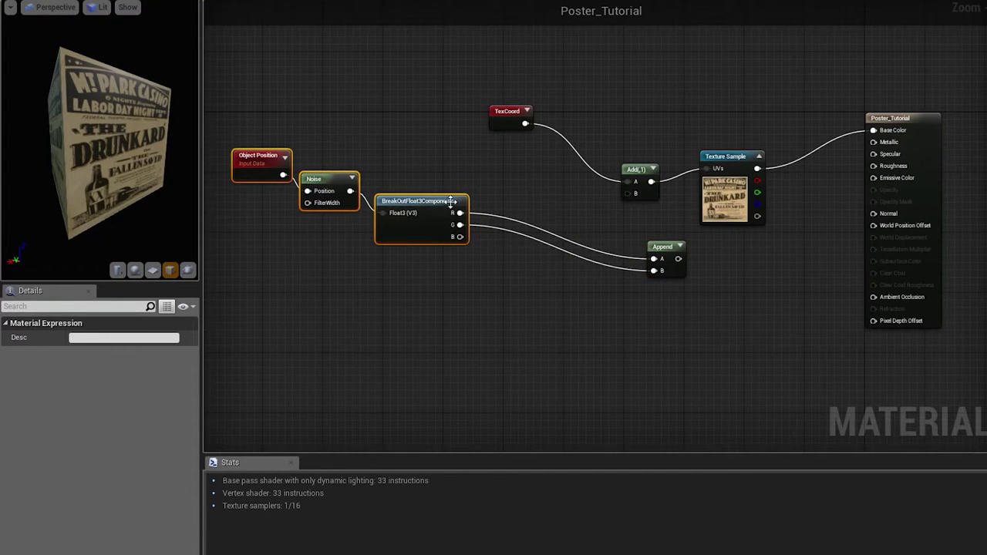
- Add G and B into Append's B input, and feed the Append into the UV Add's B
left_click_drag(461, 226, 500, 271)
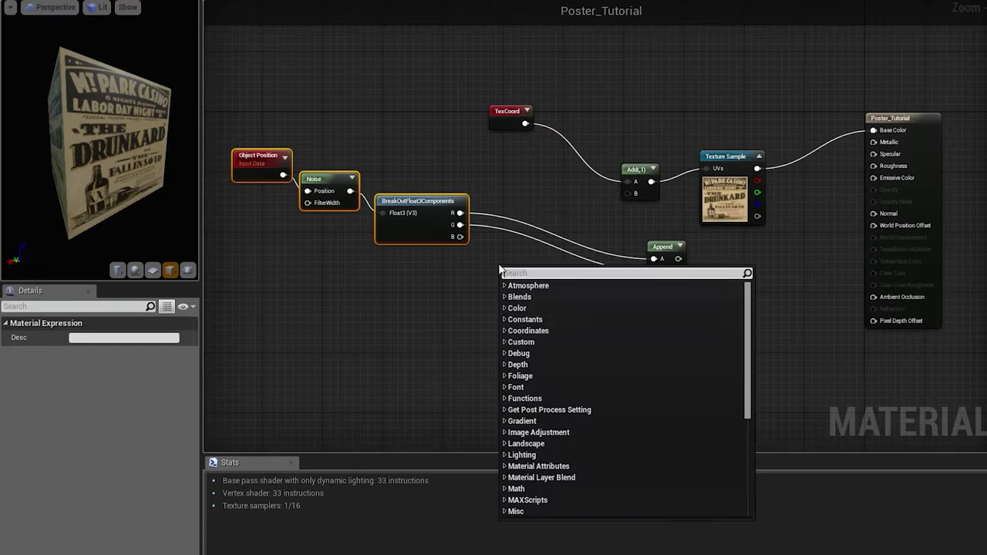
type("add")
key("Return")
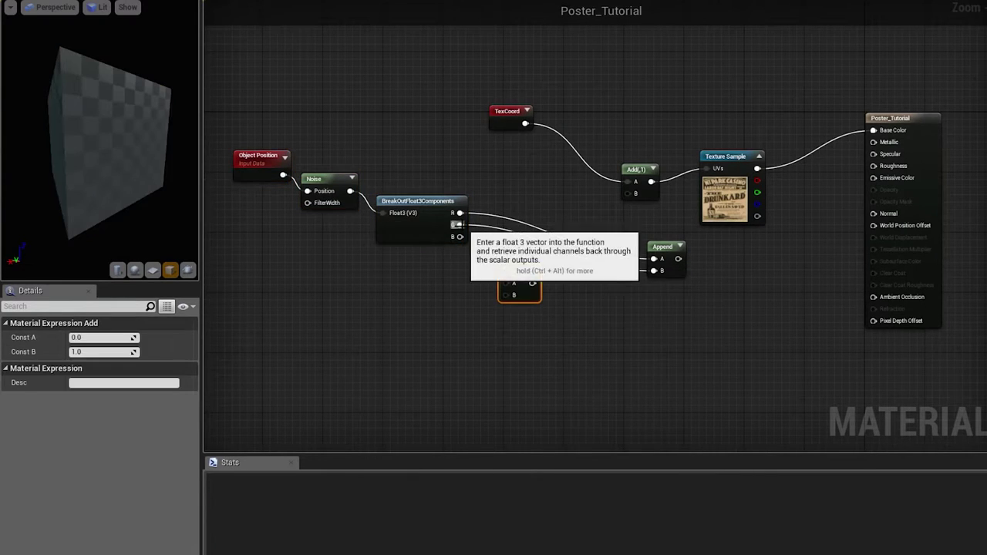
left_click_drag(460, 236, 654, 270)
left_click_drag(515, 271, 519, 263)
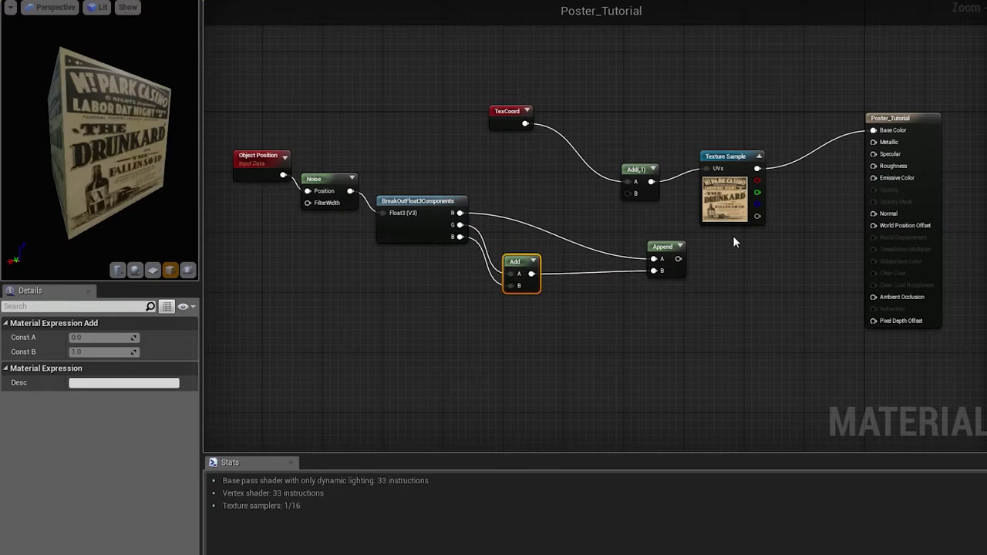
left_click_drag(664, 246, 636, 193)
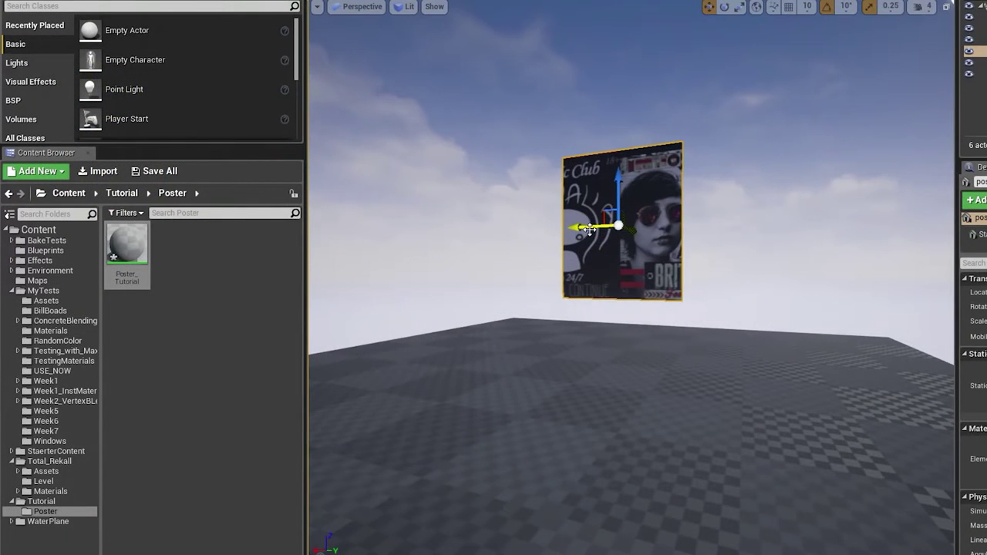
- Slide the poster along Y, then raise it on Z, watching its texture change
mouse_move(588, 229)
left_mouse_down()
mouse_move(610, 224)
mouse_move(580, 224)
left_mouse_up()
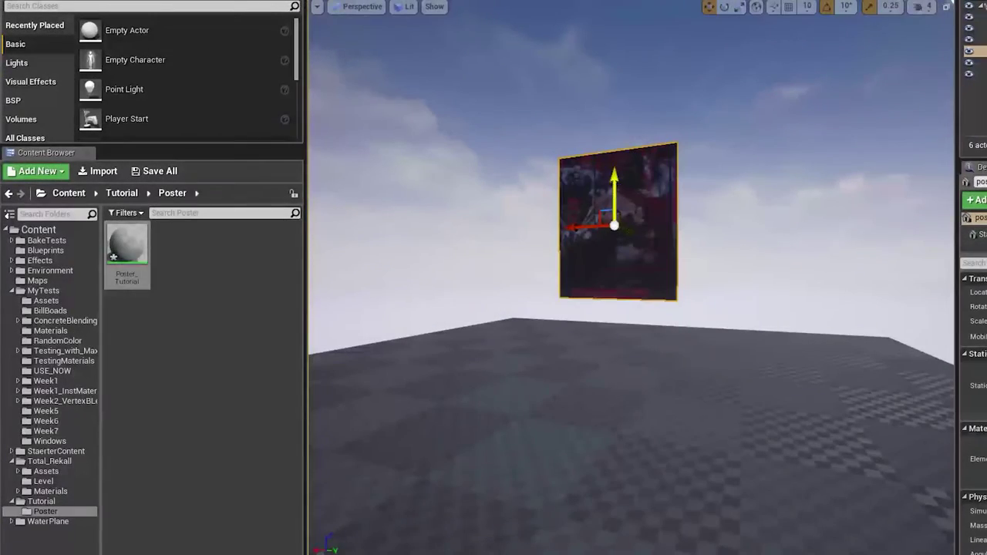
mouse_move(614, 187)
left_mouse_down()
mouse_move(617, 177)
mouse_move(617, 188)
left_mouse_up()
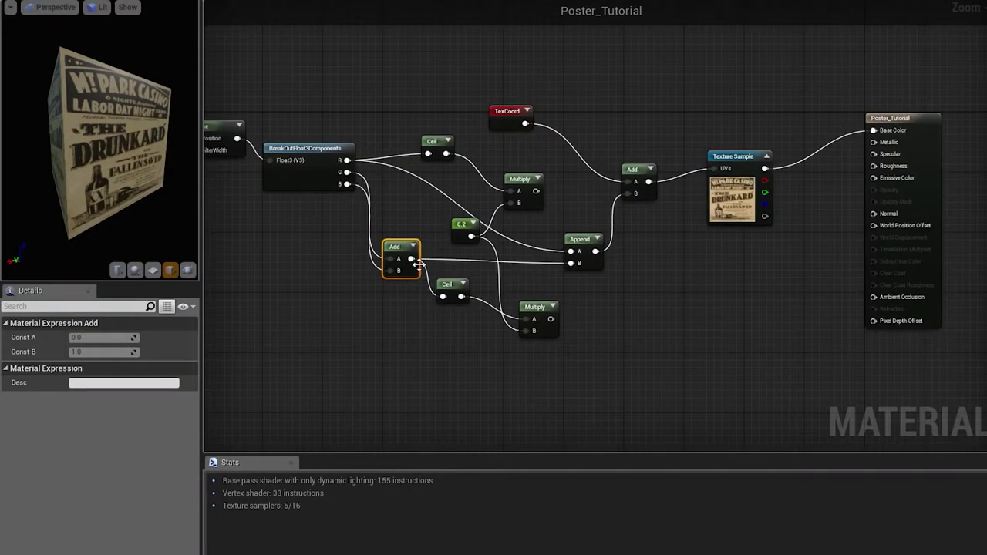
- Wire the upper and lower Ceil-times-0.2 Multiply nodes into Append A and B, then apply
mouse_move(445, 145)
left_mouse_down()
mouse_move(440, 118)
mouse_move(445, 145)
left_mouse_up()
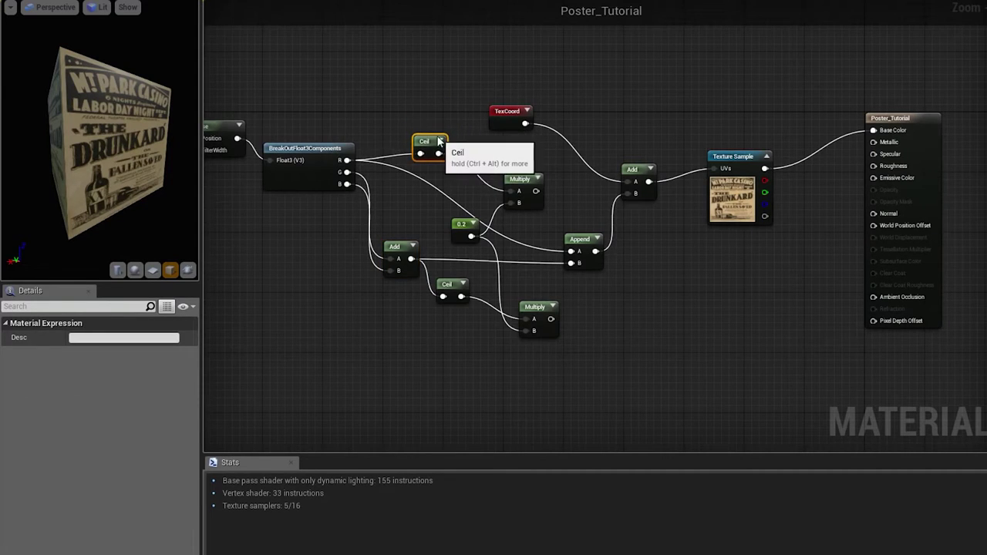
left_click(449, 287)
left_click_drag(451, 286, 442, 308)
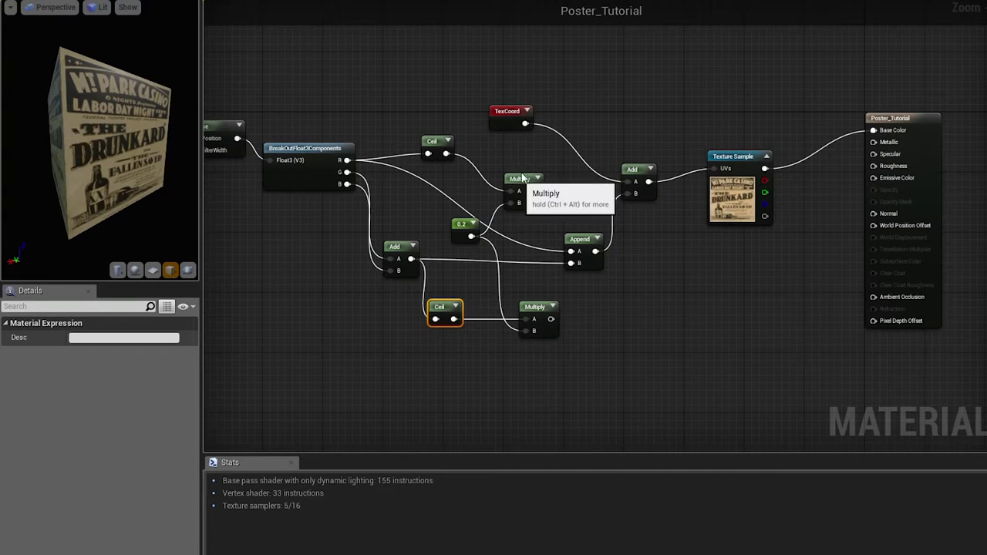
left_click_drag(517, 179, 524, 163)
left_click_drag(531, 308, 538, 316)
left_click_drag(464, 231, 448, 216)
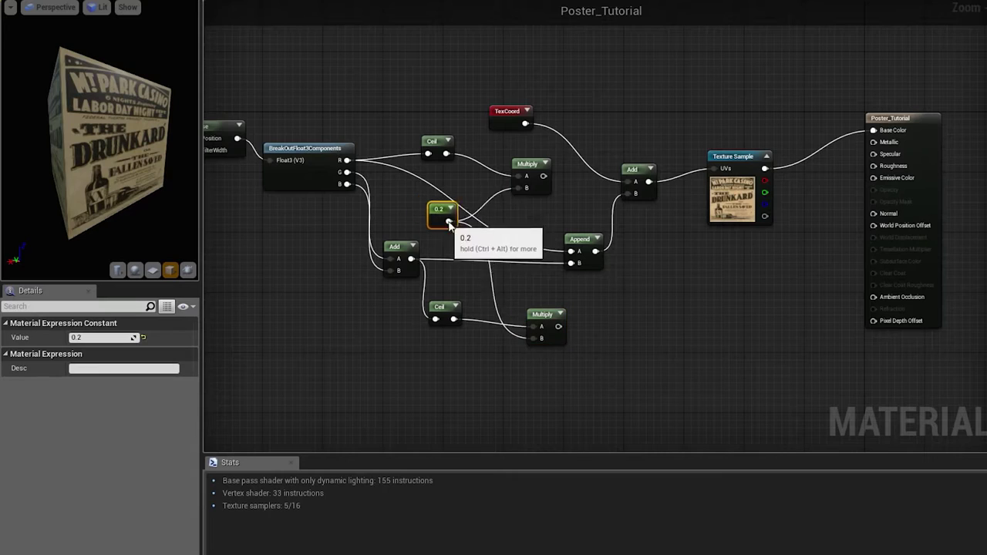
left_click_drag(542, 176, 571, 252)
left_click_drag(557, 326, 572, 264)
mouse_move(635, 170)
left_mouse_down()
mouse_move(645, 143)
mouse_move(649, 165)
left_mouse_up()
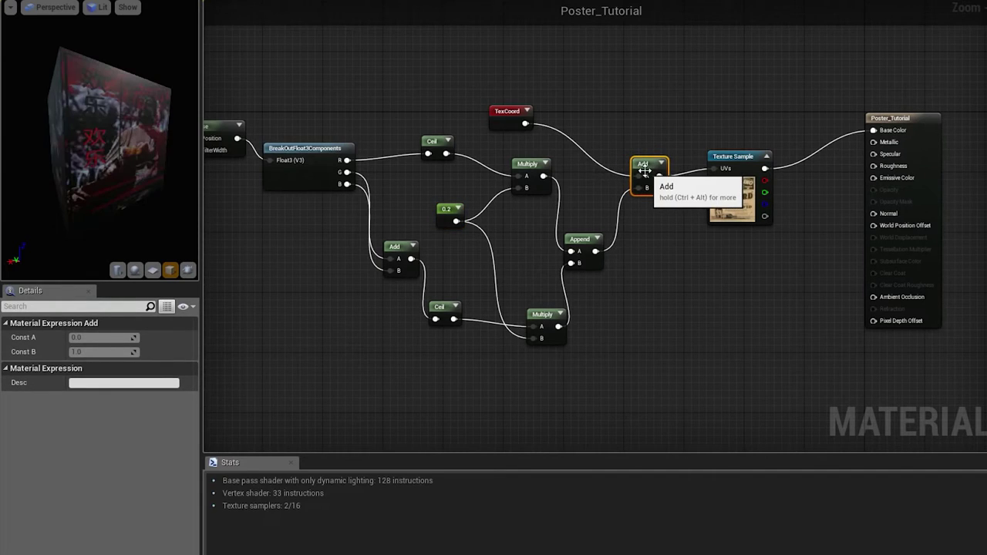
left_click(254, 3)
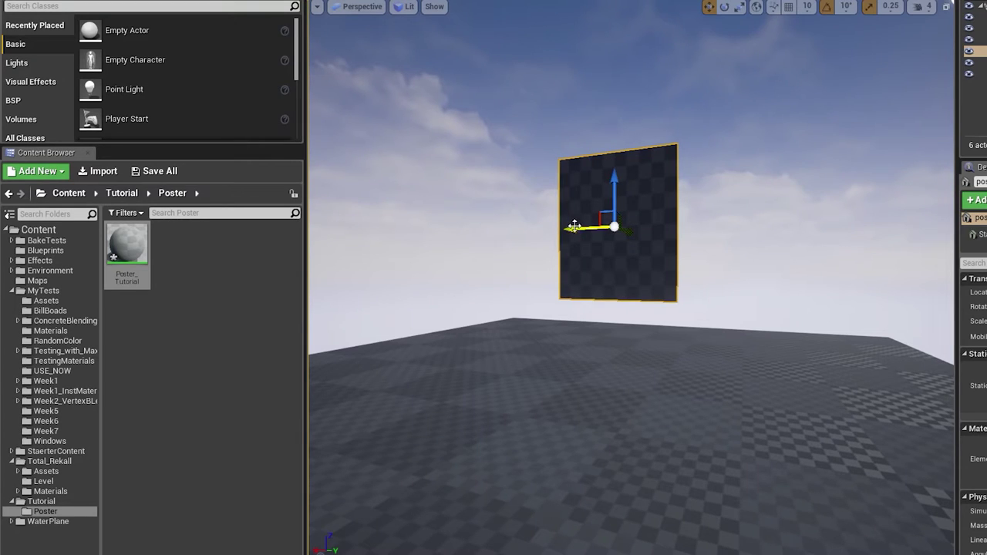
- Move the poster sideways, up and back repeatedly to see it switch between whole atlas images
left_click_drag(577, 229, 605, 227)
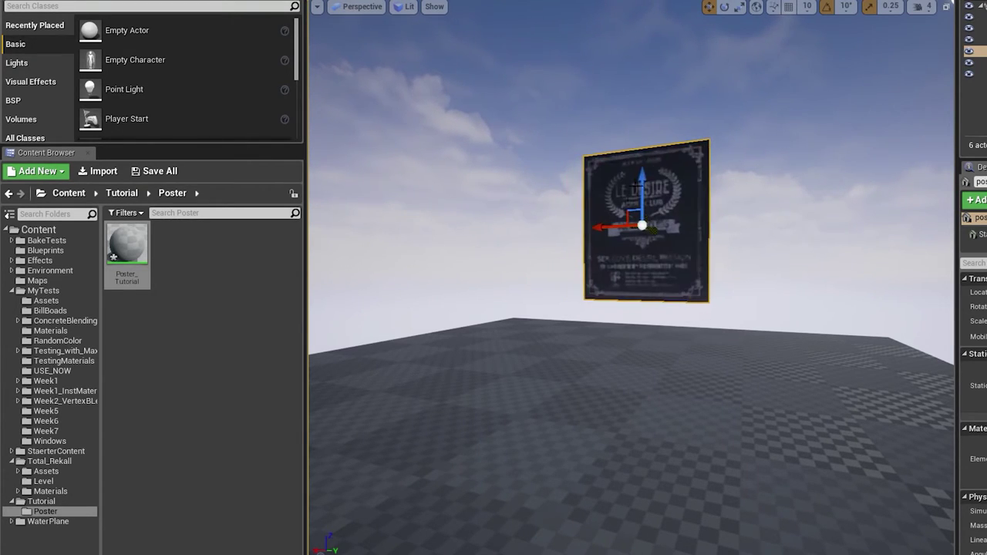
left_click_drag(638, 174, 637, 136)
mouse_move(621, 189)
left_mouse_down()
mouse_move(612, 192)
mouse_move(637, 201)
mouse_move(628, 180)
mouse_move(594, 231)
mouse_move(559, 231)
mouse_move(595, 171)
mouse_move(621, 207)
left_mouse_up()
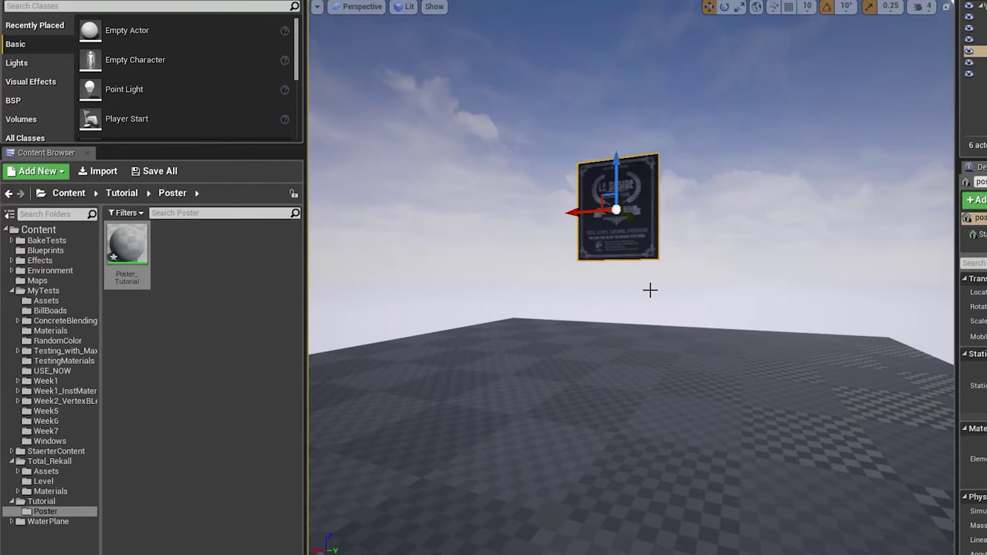
left_click_drag(578, 210, 599, 210)
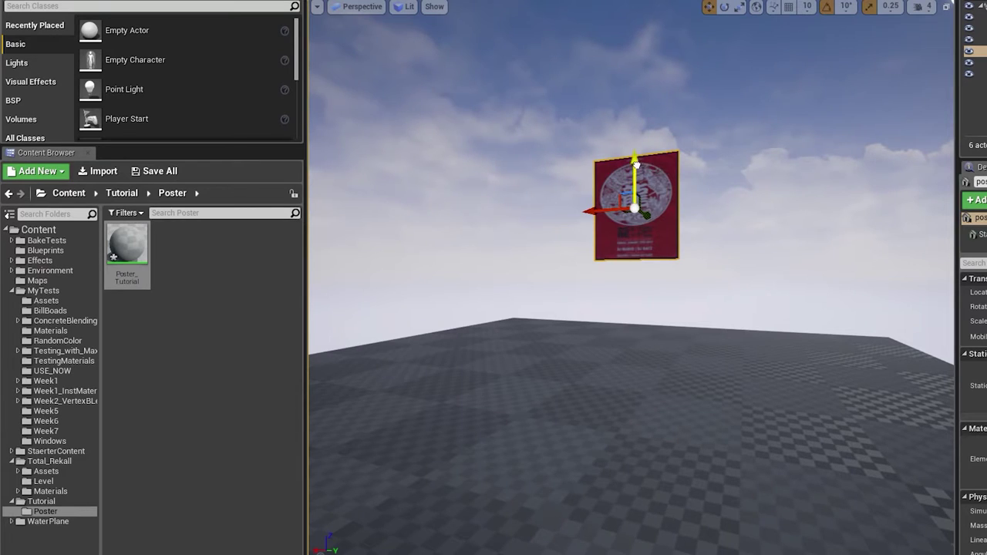
left_click_drag(637, 163, 657, 143)
left_click_drag(630, 189, 599, 195)
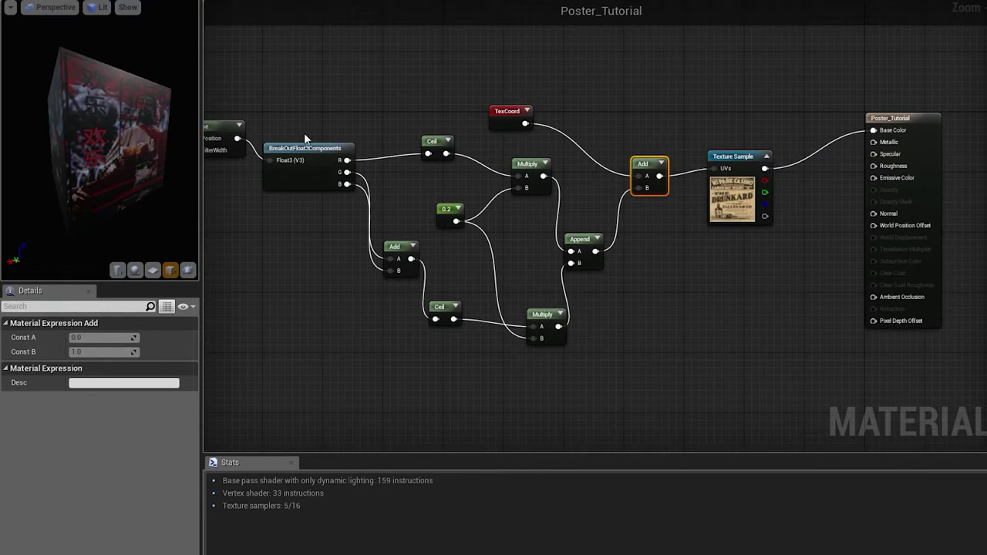
- Select the Noise node and tidy the Texture Sample and Noise node positions
left_click(231, 126)
right_click_drag(292, 102, 472, 163)
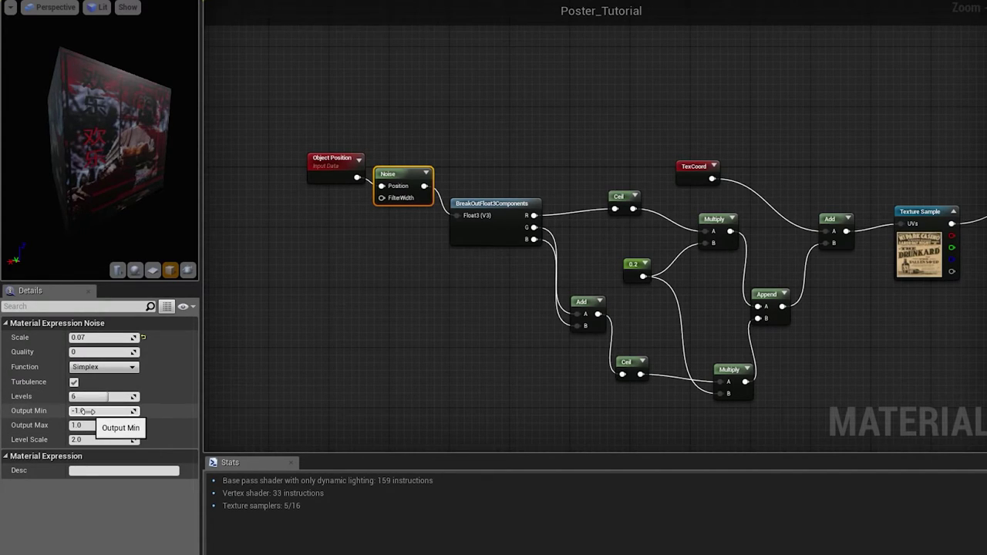
left_click_drag(914, 264, 900, 247)
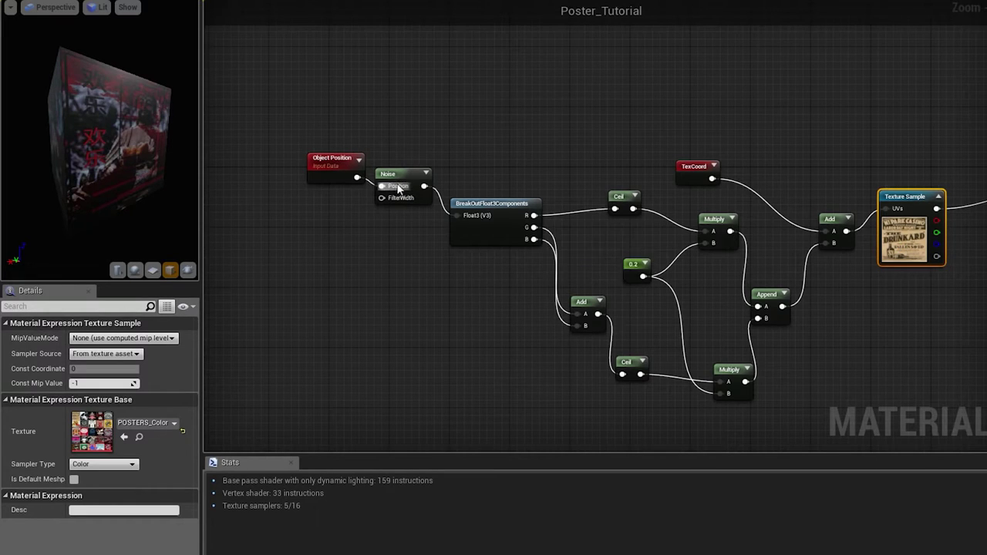
left_click_drag(389, 175, 413, 176)
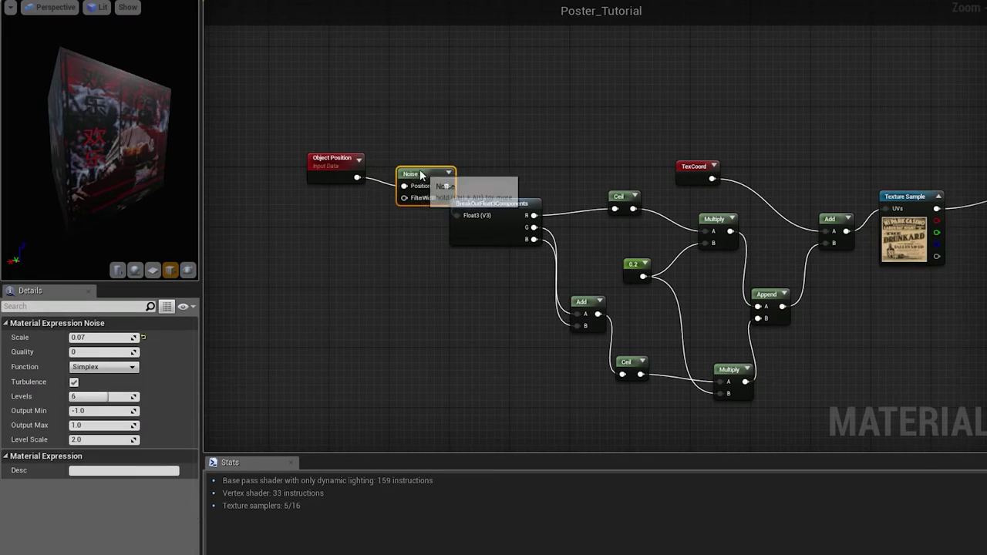
- Set the Noise node's Output Min to 0 and Output Max to 4
type("0")
key("Return")
left_click(92, 426)
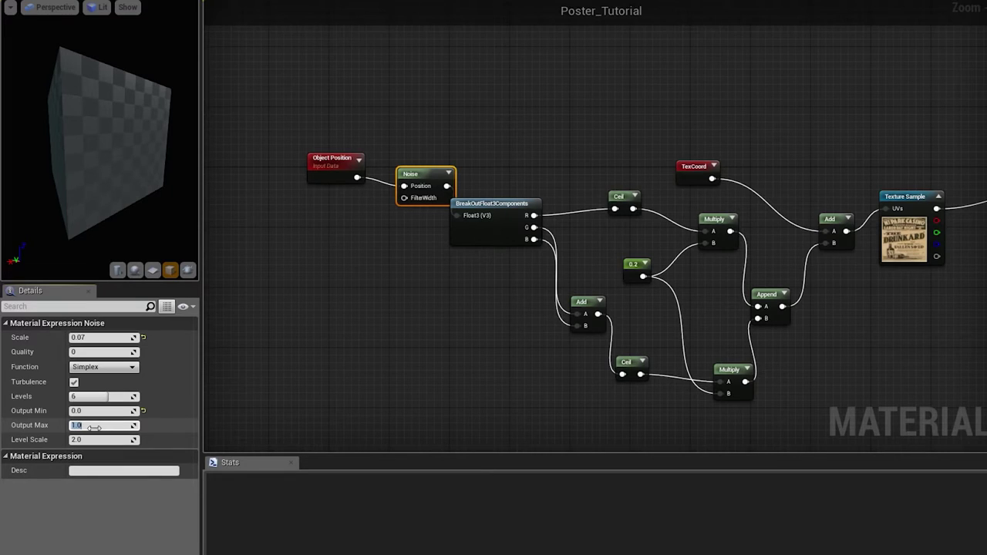
type("4")
key("Return")
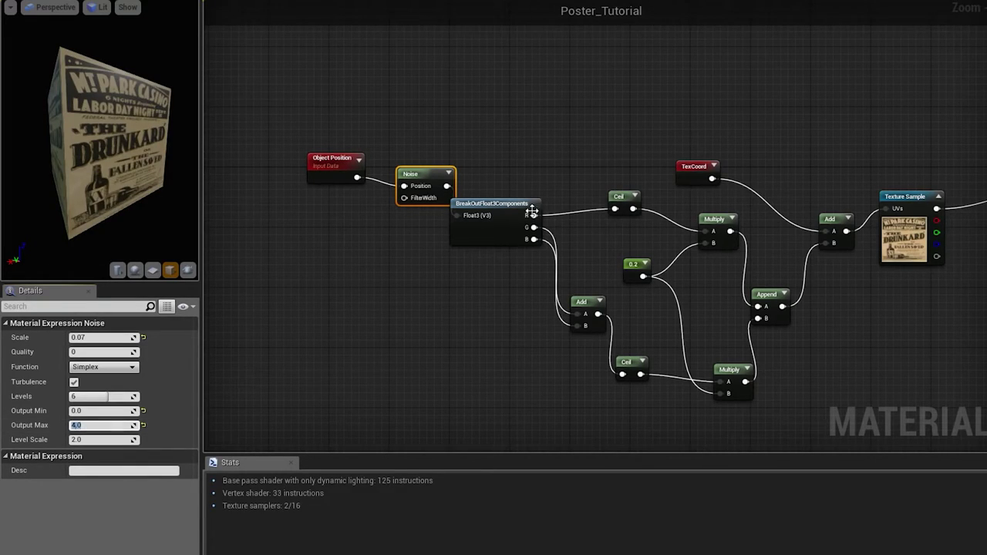
- Nudge the Ceil node into place and raise the Noise Output Max to 5
left_click(619, 213)
left_click_drag(620, 215, 628, 223)
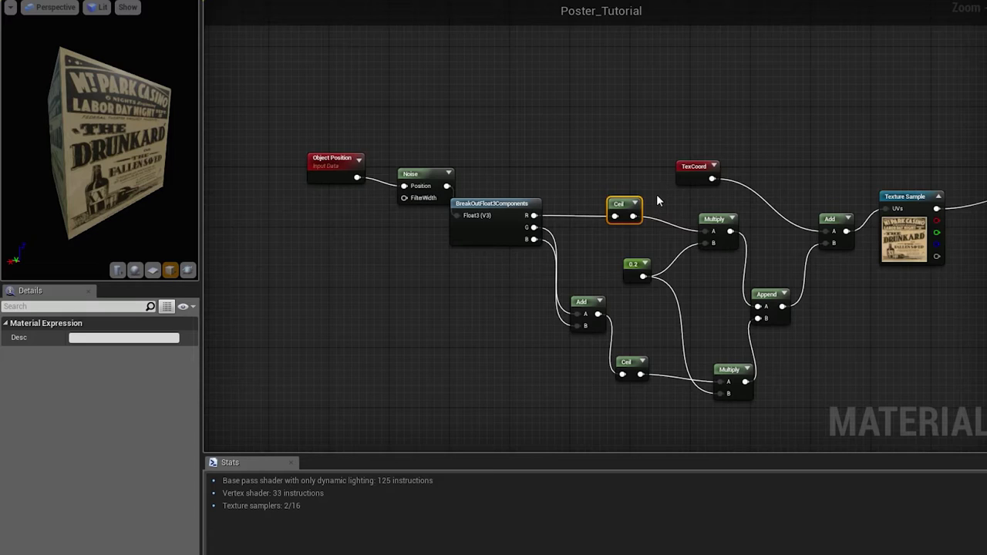
left_click_drag(621, 203, 614, 203)
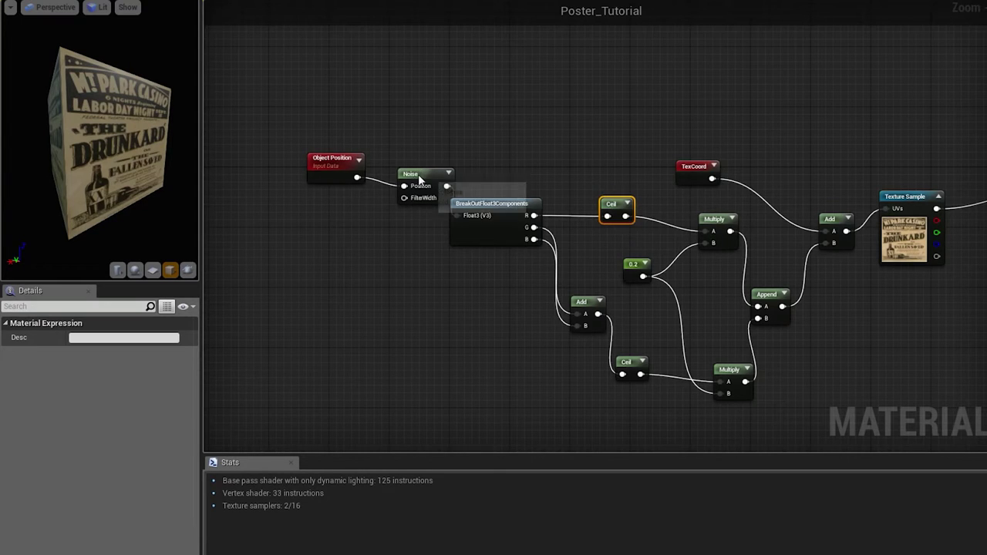
left_click_drag(418, 175, 408, 182)
left_click(91, 425)
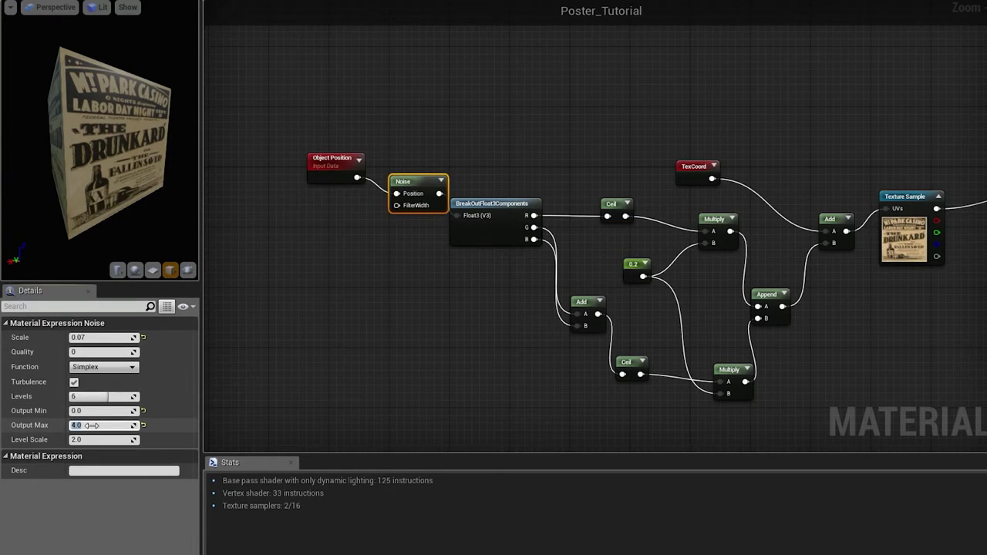
type("5")
key("Return")
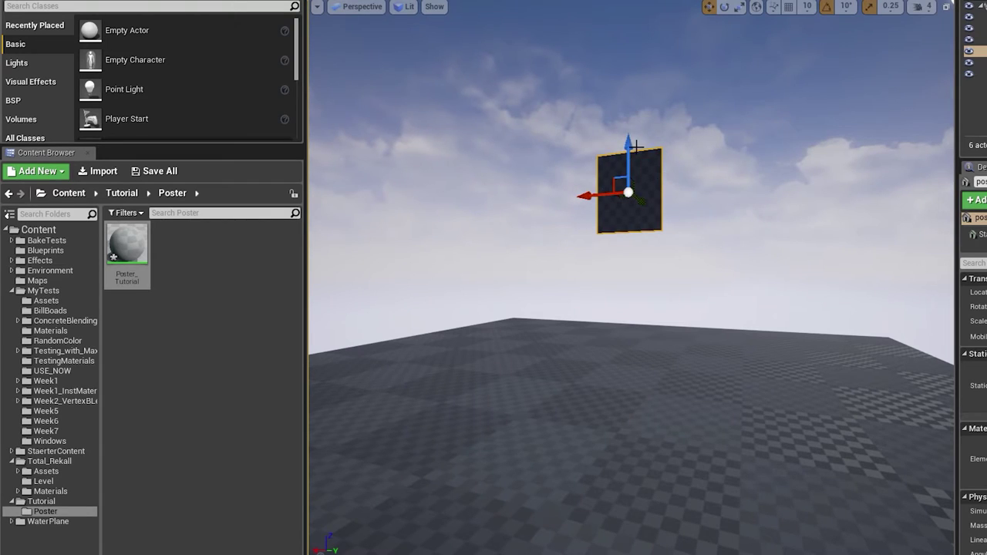
- Lower the poster plane along its vertical axis in the viewport
left_click_drag(636, 145, 641, 175)
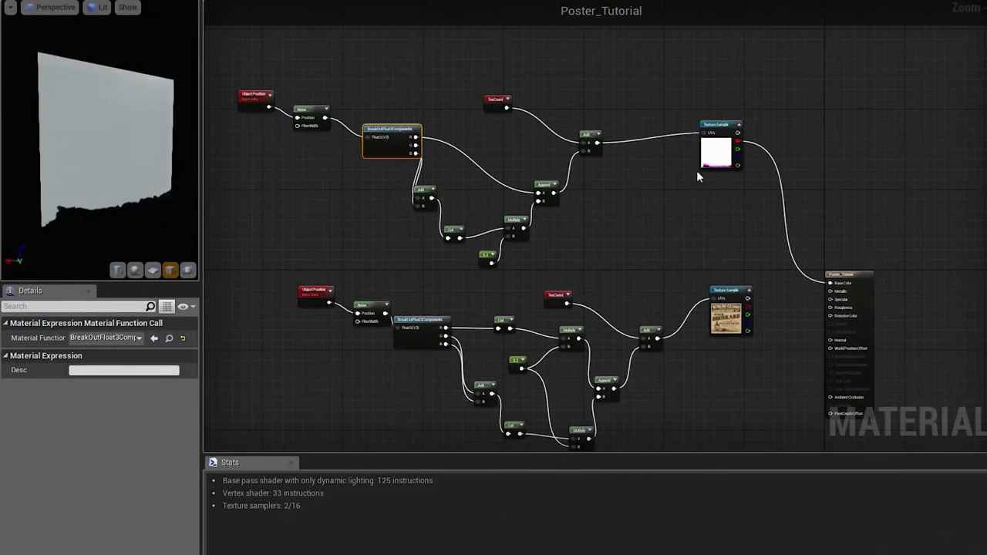
left_click_drag(710, 151, 707, 153)
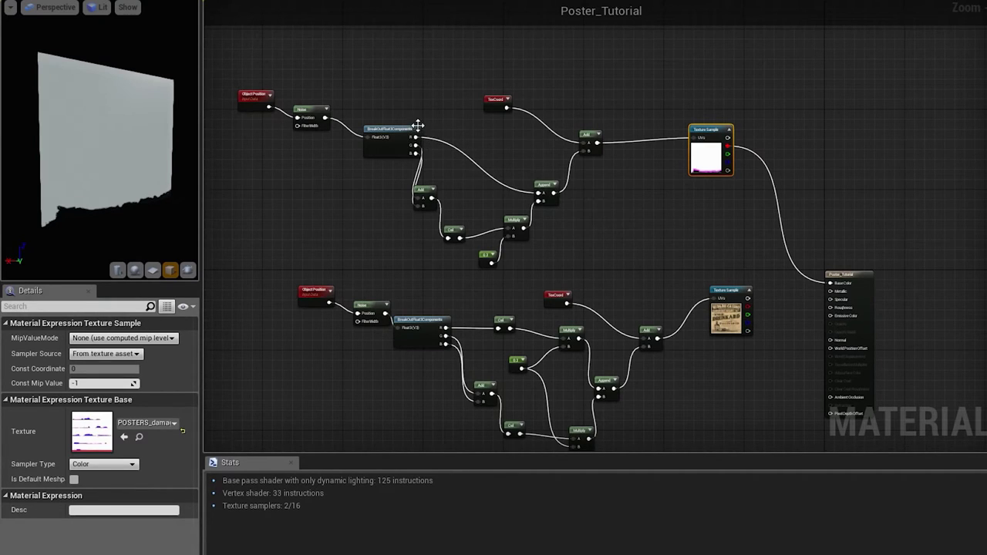
left_click(542, 195)
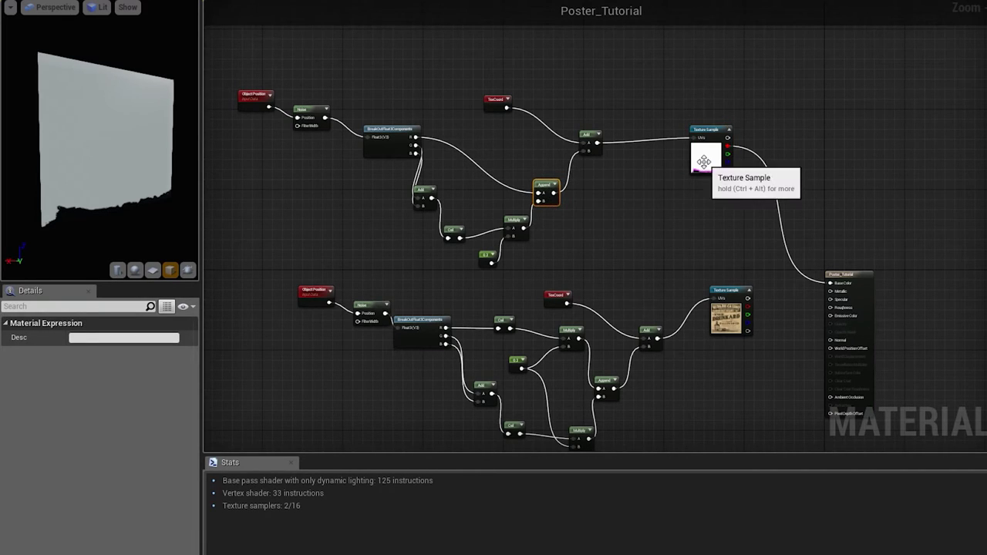
left_click_drag(700, 161, 702, 166)
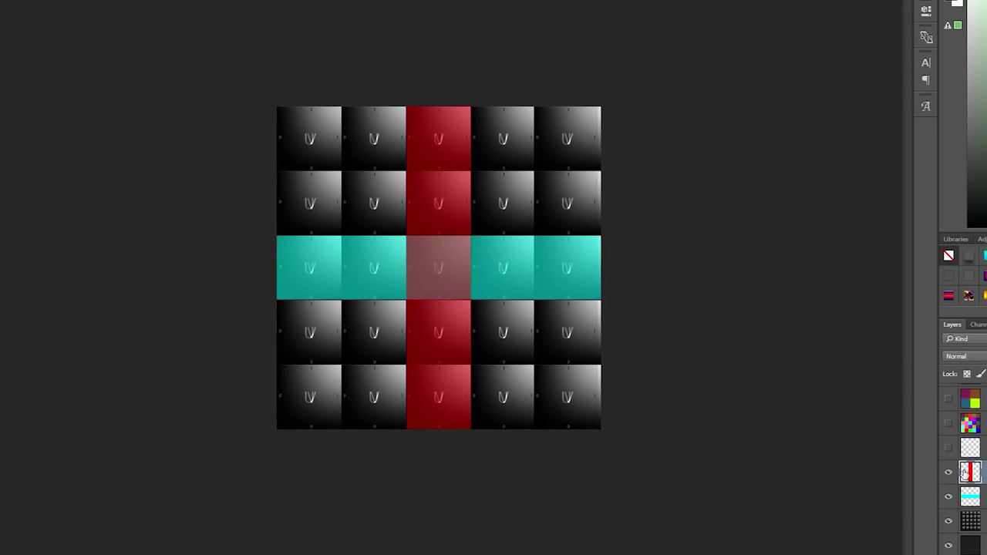
- Move the red column to the atlas's right edge and place a duplicate at the left edge
left_click_drag(445, 200, 506, 203)
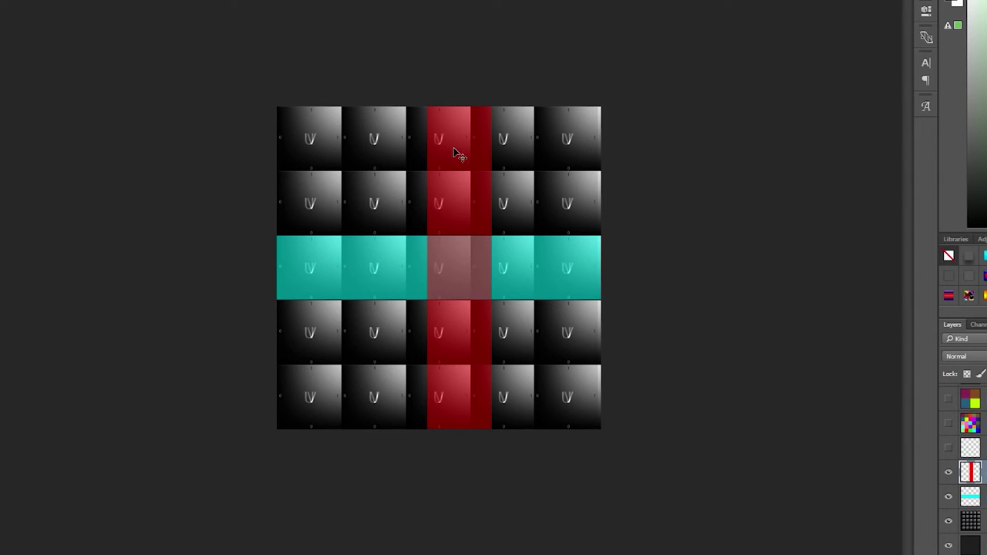
left_click_drag(463, 221, 603, 220)
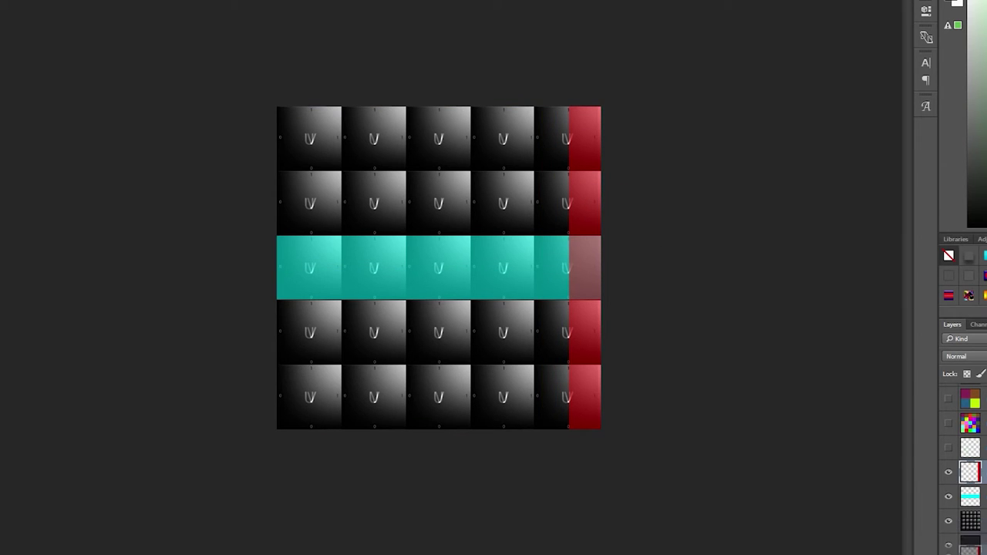
key("ctrl+j")
left_click_drag(609, 267, 269, 261)
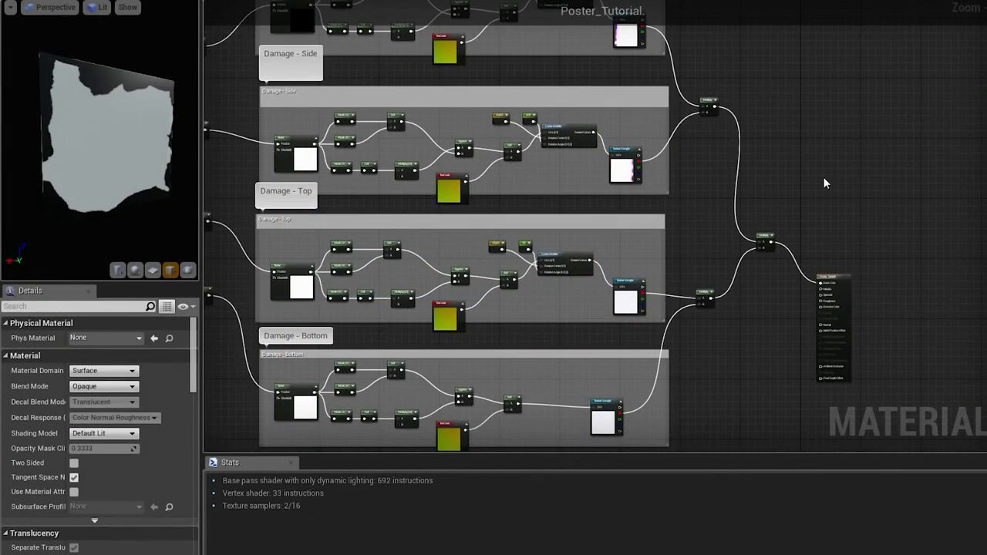
scroll(802, 181, "down", 2)
right_click_drag(803, 182, 802, 229)
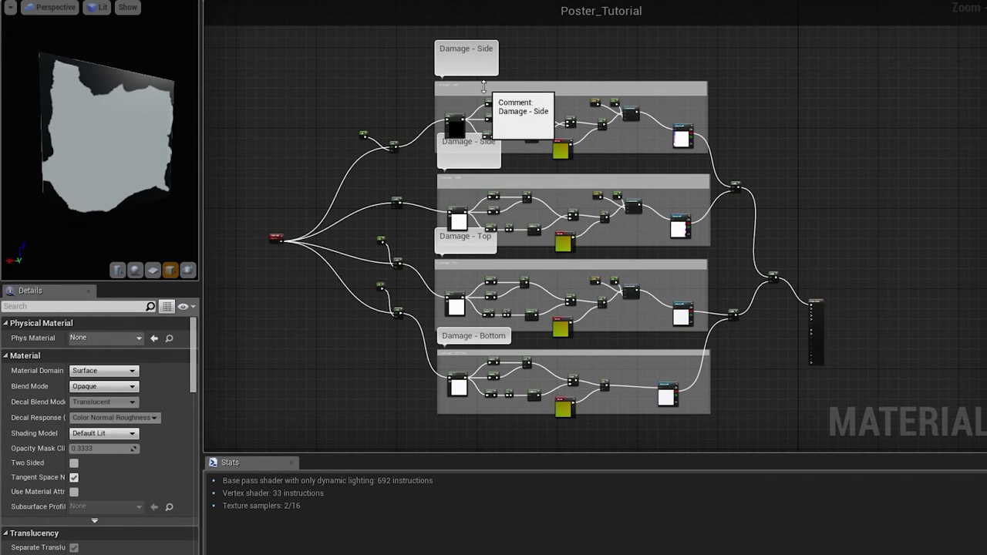
scroll(432, 121, "up", 2)
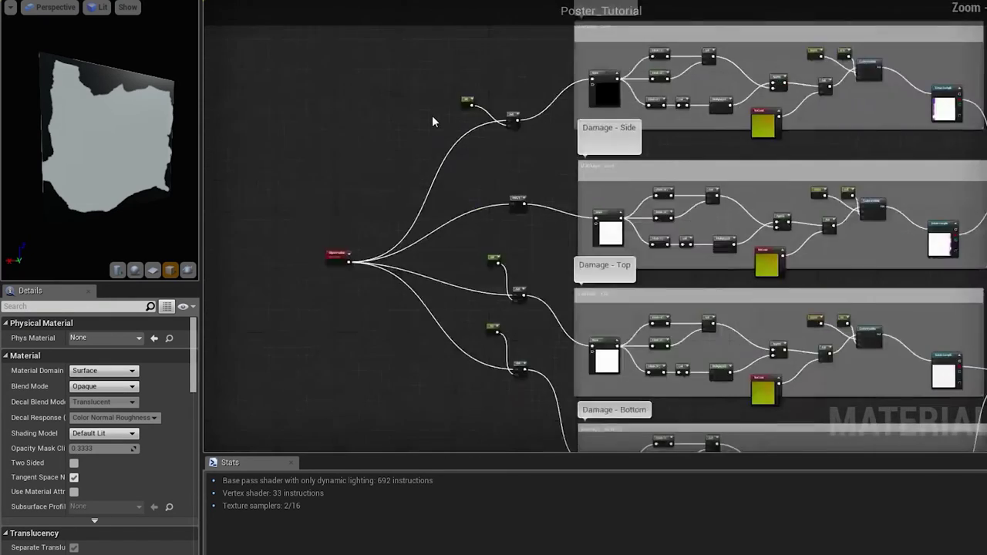
scroll(432, 121, "up", 3)
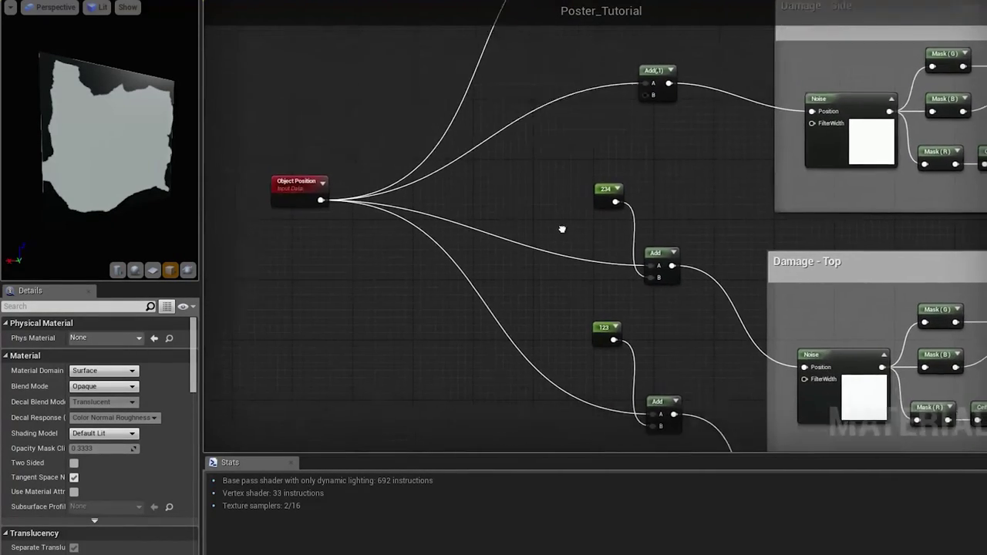
right_click_drag(562, 229, 607, 307)
right_click_drag(601, 163, 550, 159)
scroll(550, 160, "down", 4)
scroll(282, 270, "up", 3)
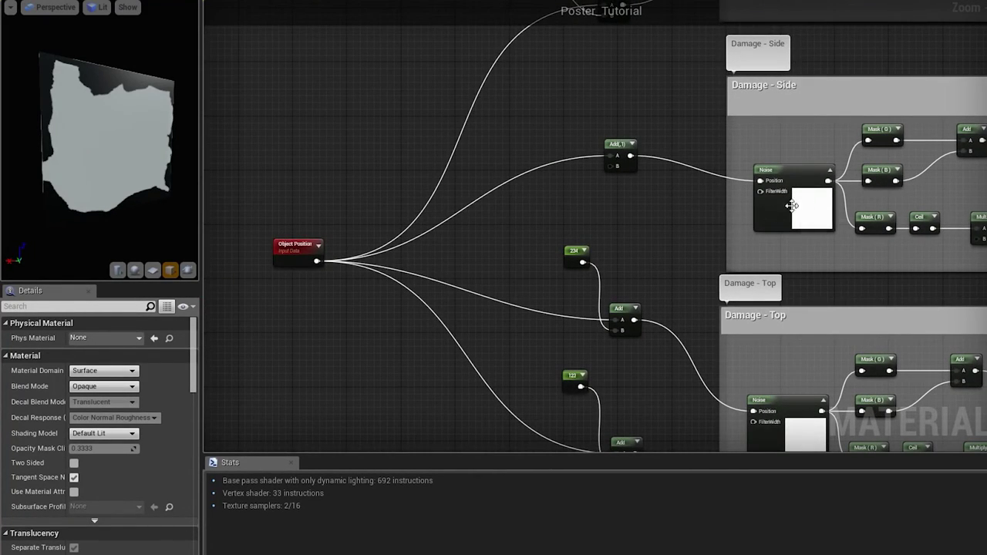
right_click_drag(689, 249, 521, 339)
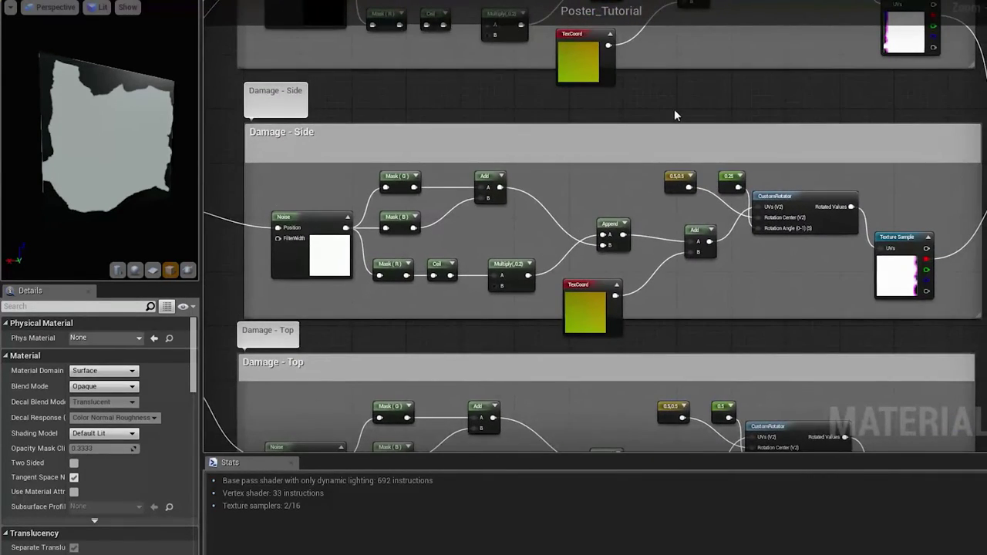
right_click_drag(674, 115, 749, 155)
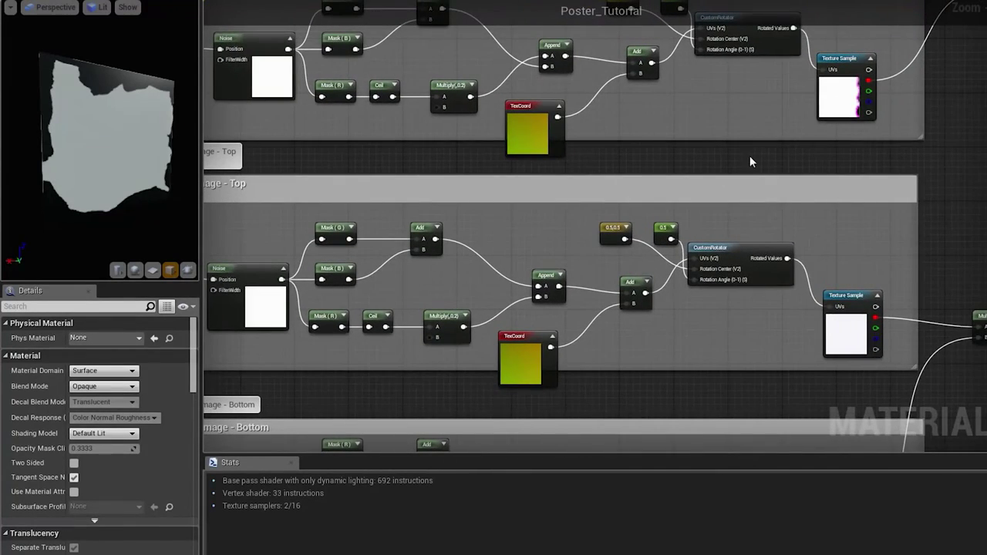
left_click(734, 249)
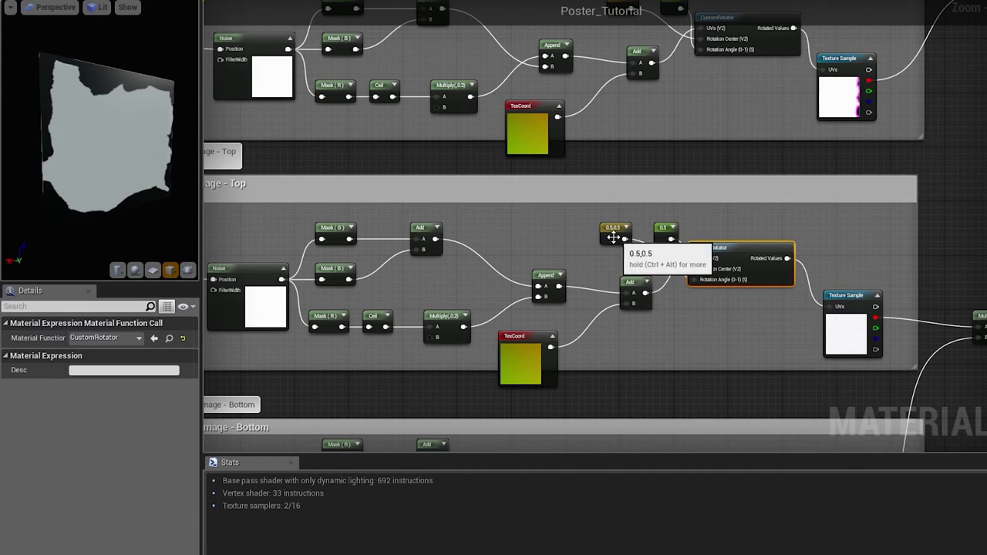
left_click_drag(613, 236, 598, 240)
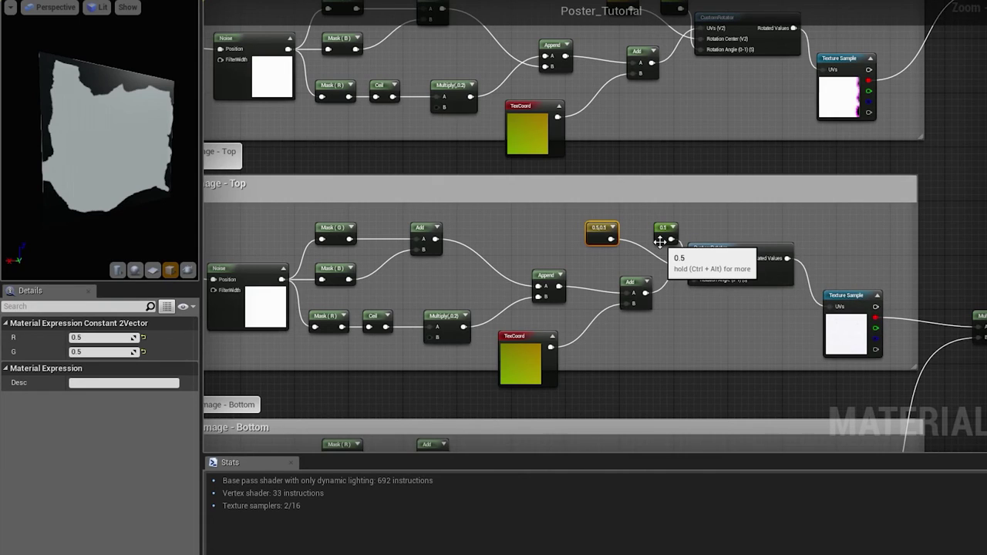
left_click_drag(660, 242, 654, 231)
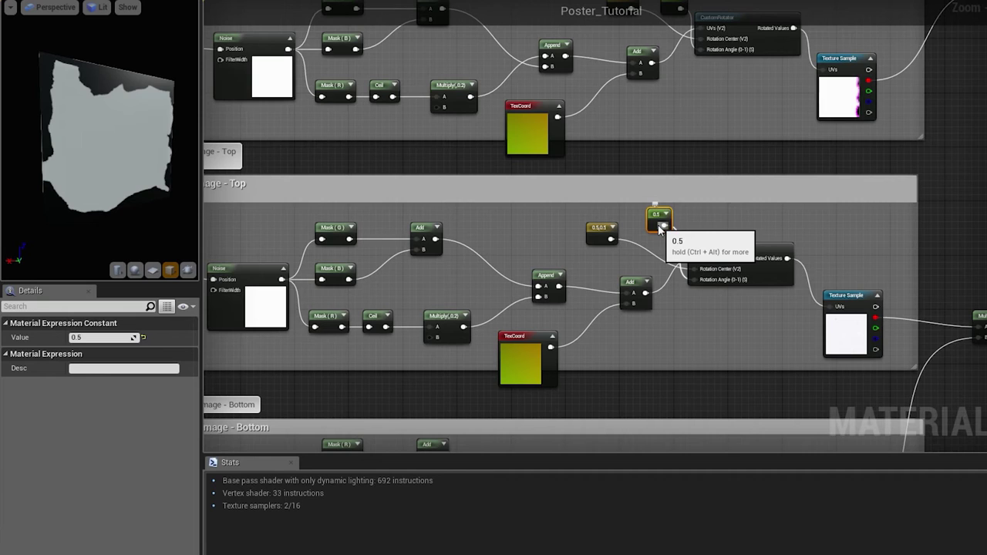
mouse_move(659, 230)
left_mouse_down()
mouse_move(675, 241)
mouse_move(650, 236)
left_mouse_up()
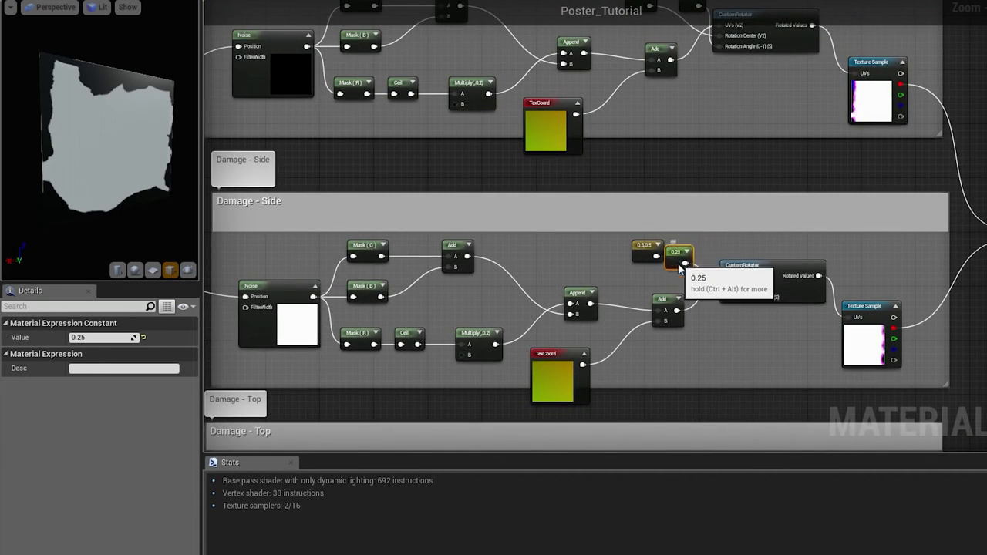
right_click_drag(678, 266, 679, 335)
left_click(676, 7)
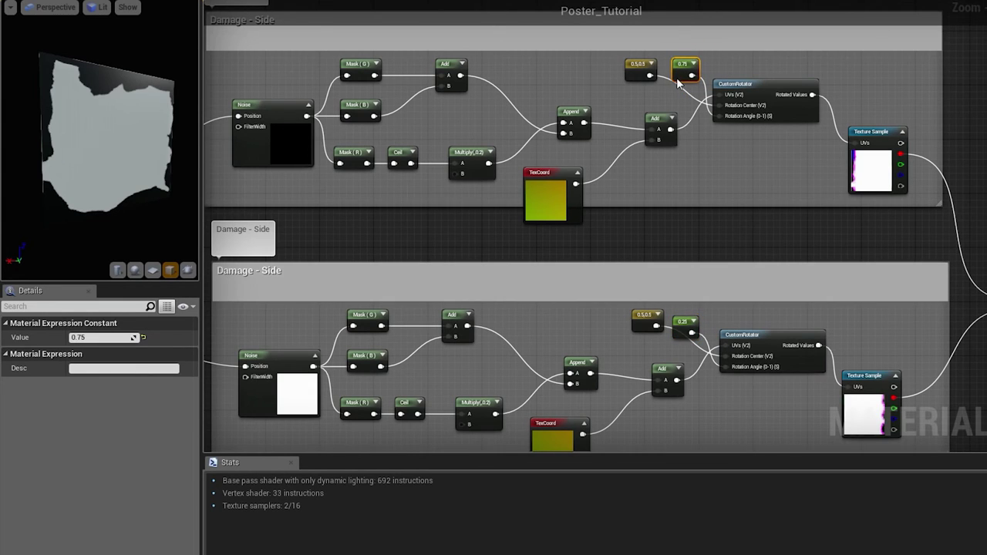
right_click_drag(825, 215, 643, 155)
right_click_drag(848, 366, 641, 252)
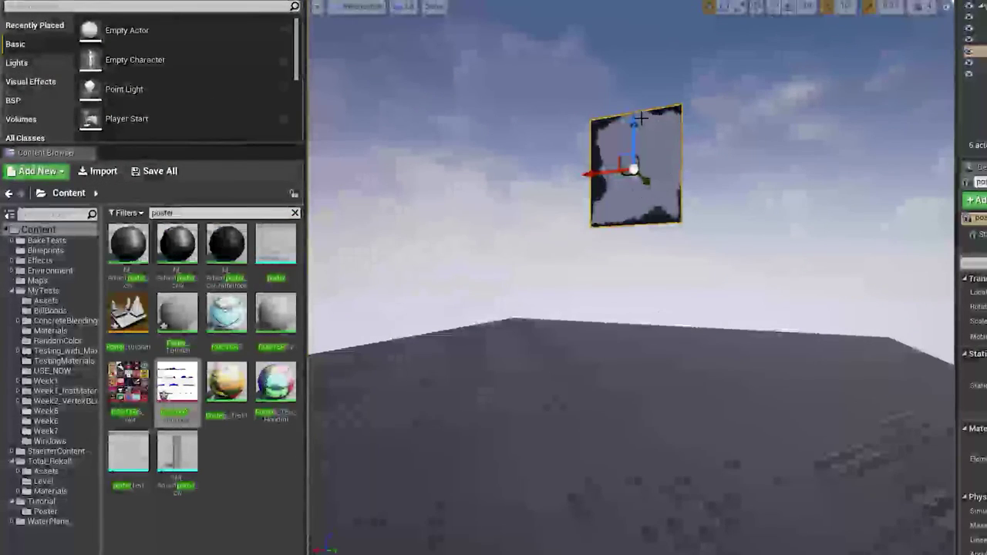
- Alt-drag copies of the poster down, left, up and right to build a wall grid
left_click_drag(633, 121, 638, 226, "alt")
left_click_drag(589, 275, 431, 271, "alt")
left_click_drag(468, 221, 467, 23, "alt")
left_click_drag(433, 85, 716, 28, "alt")
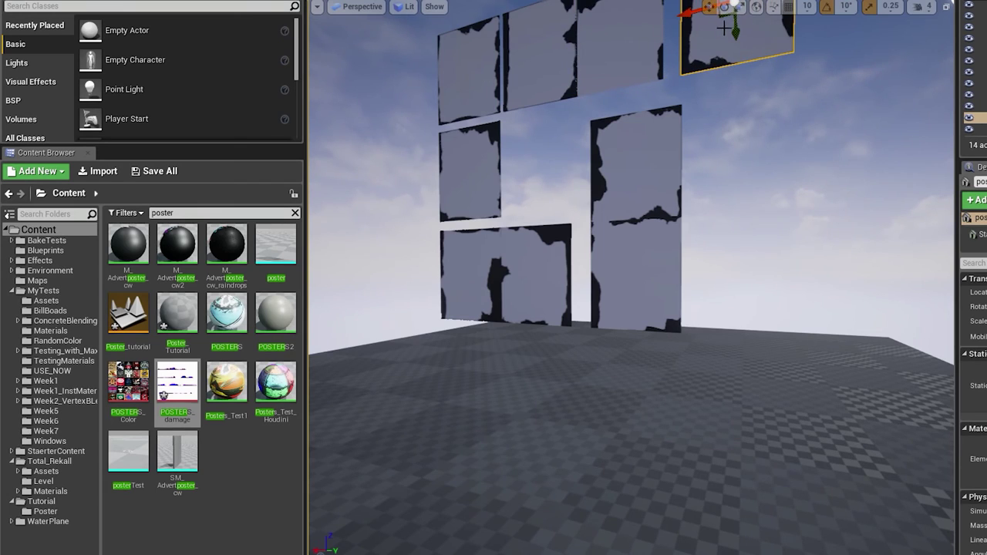
left_click(624, 172)
left_click_drag(624, 172, 708, 161, "alt")
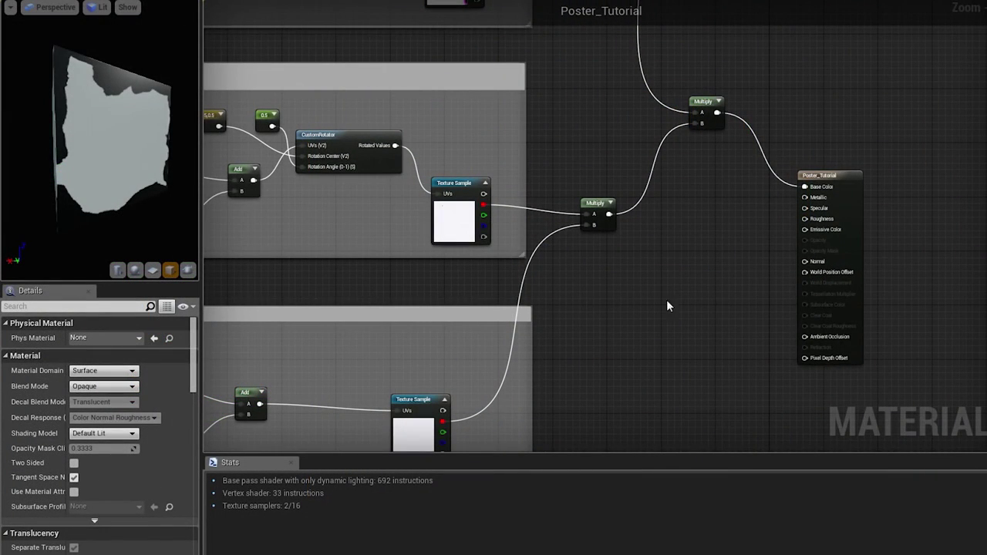
- Set Blend Mode to Masked, wire the damage Multiply to Opacity Mask and the atlas to Base Color
left_click(104, 386)
left_click(106, 402)
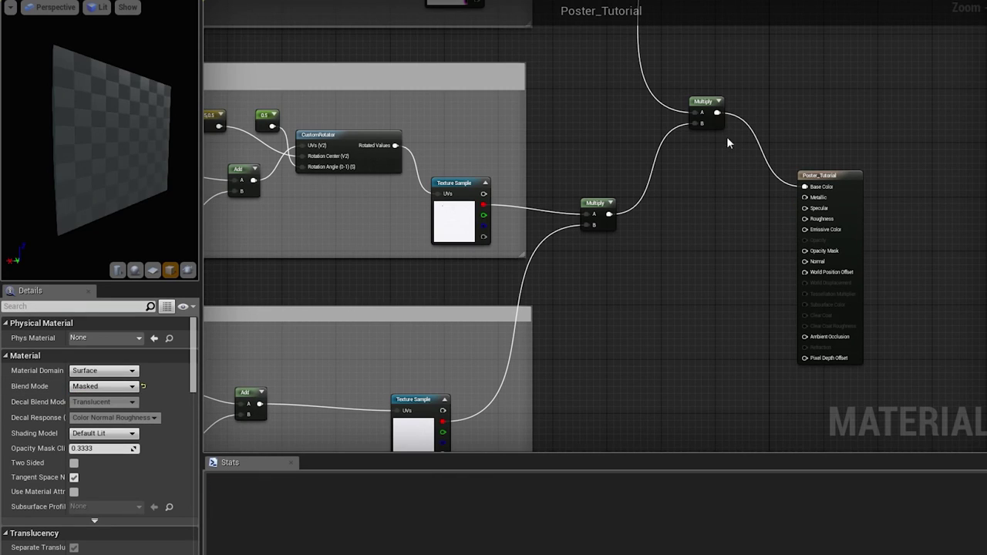
left_click_drag(716, 113, 816, 254)
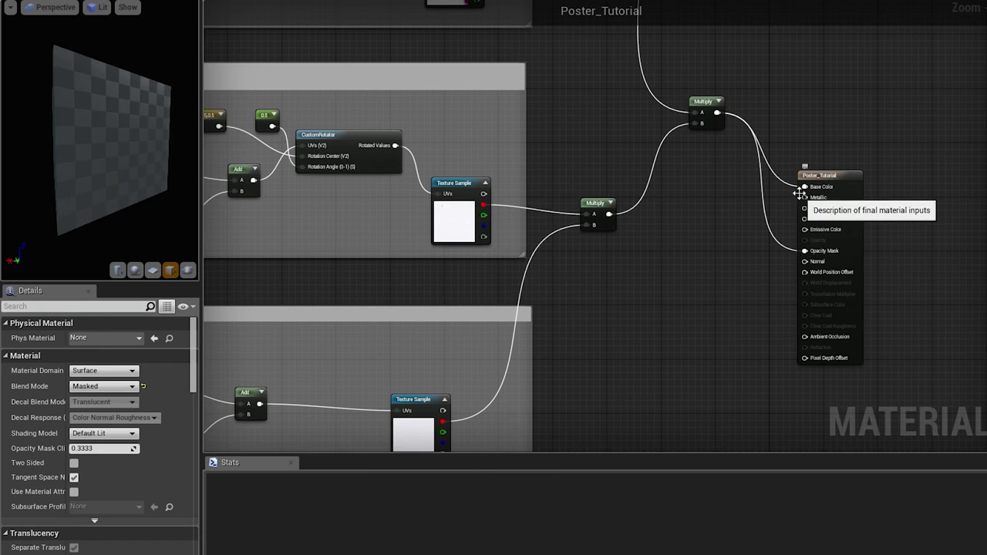
right_click_drag(740, 190, 688, 428)
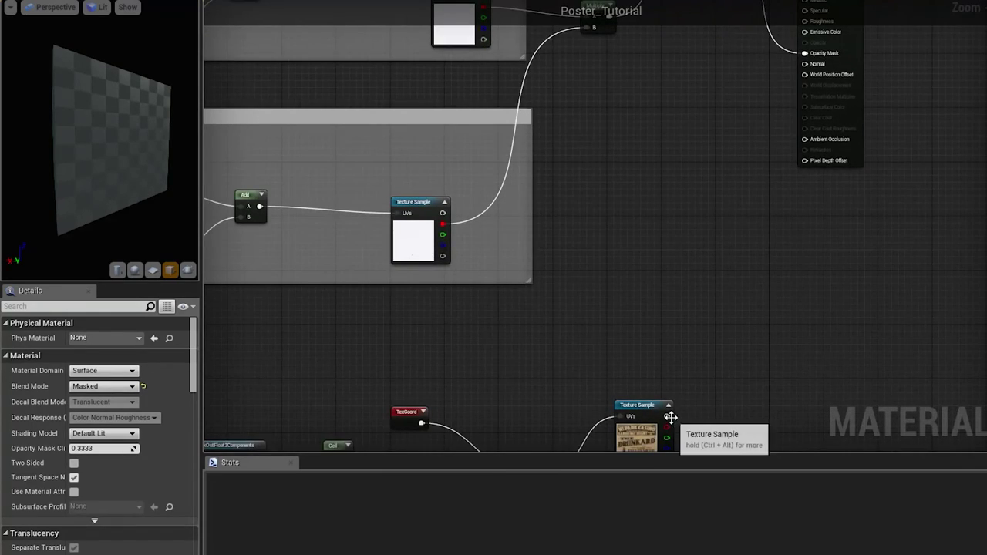
left_click_drag(667, 427, 805, 71)
right_click_drag(706, 116, 747, 303)
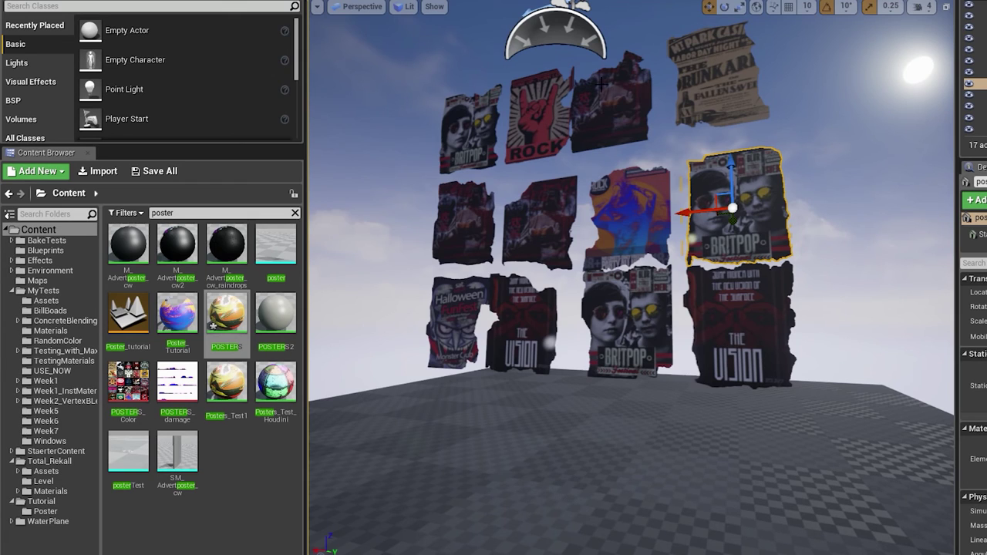
- Slide the top-right poster left and drop the POSTERS material onto the bottom-right poster
left_click(731, 74)
left_click_drag(698, 81, 683, 83)
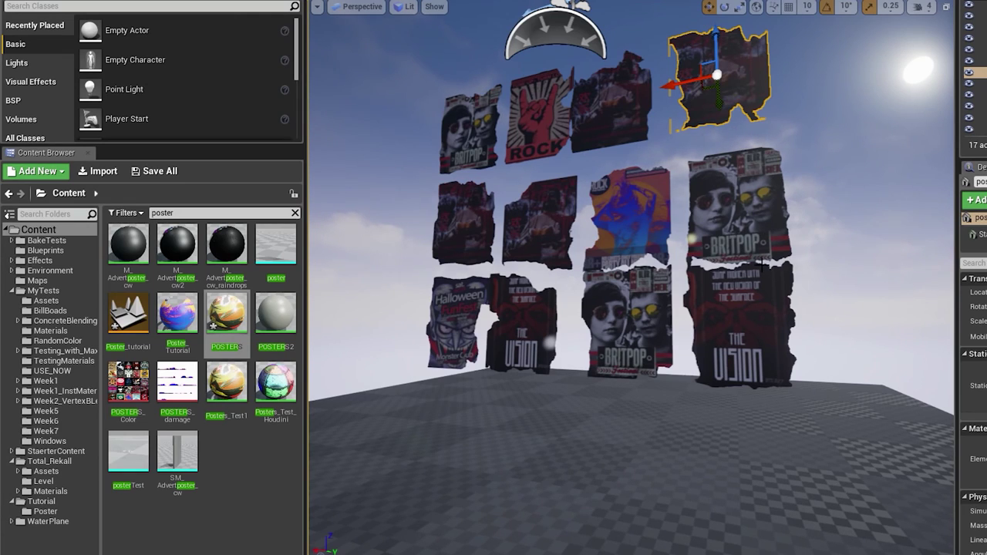
left_click_drag(227, 312, 736, 327)
left_click(736, 328)
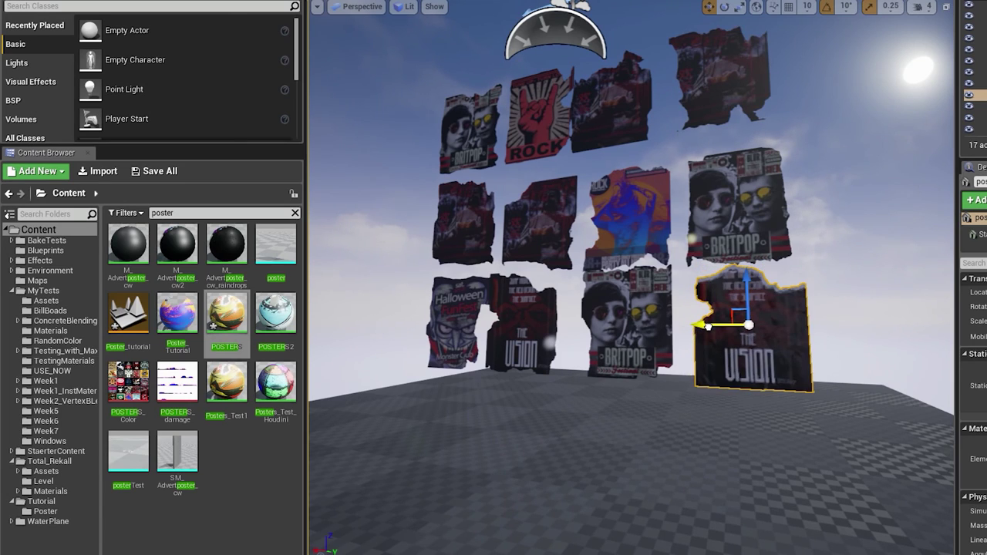